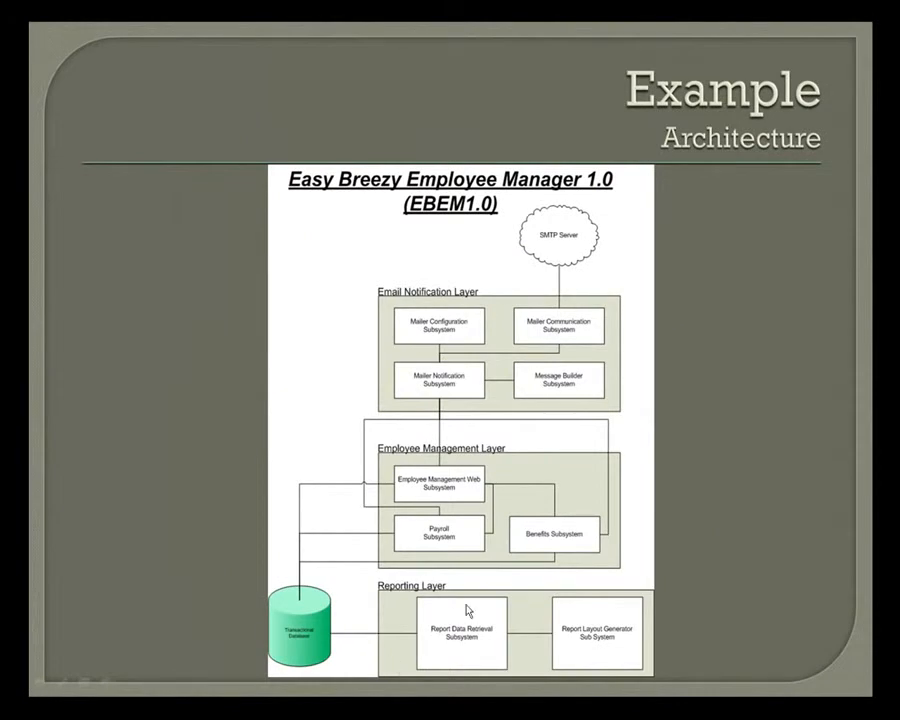
# Step: Switch from the slide show to the SVNExposed folder window and open its EmployeeManagement folder
pyautogui.click(466, 611)
pyautogui.hotkey('alt', 'Tab')
pyautogui.press('Tab')
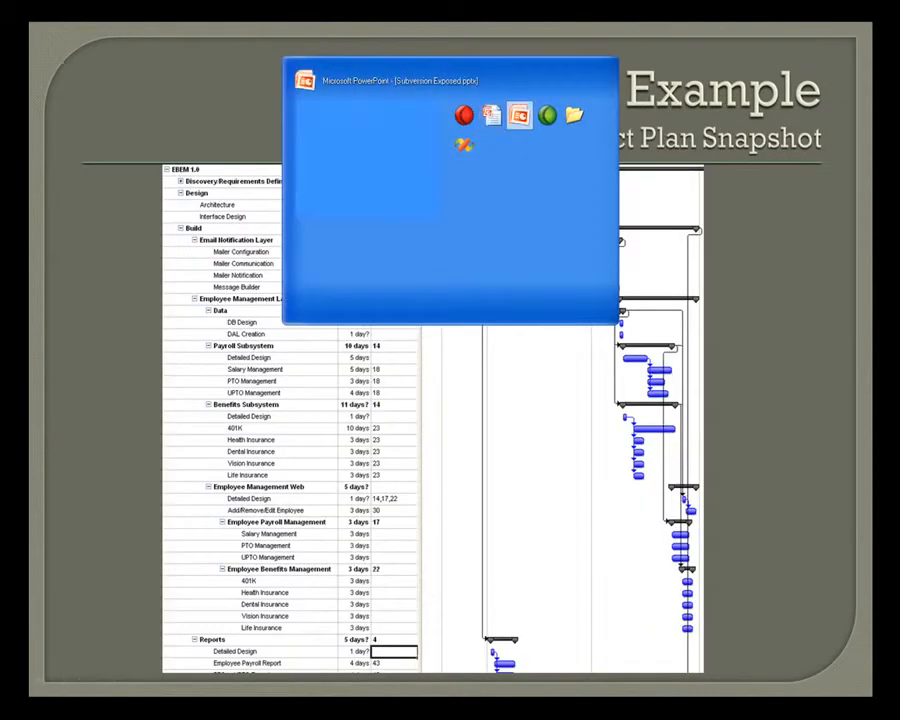
pyautogui.hotkey('alt', 'Tab')
pyautogui.hotkey('alt', 'Tab')
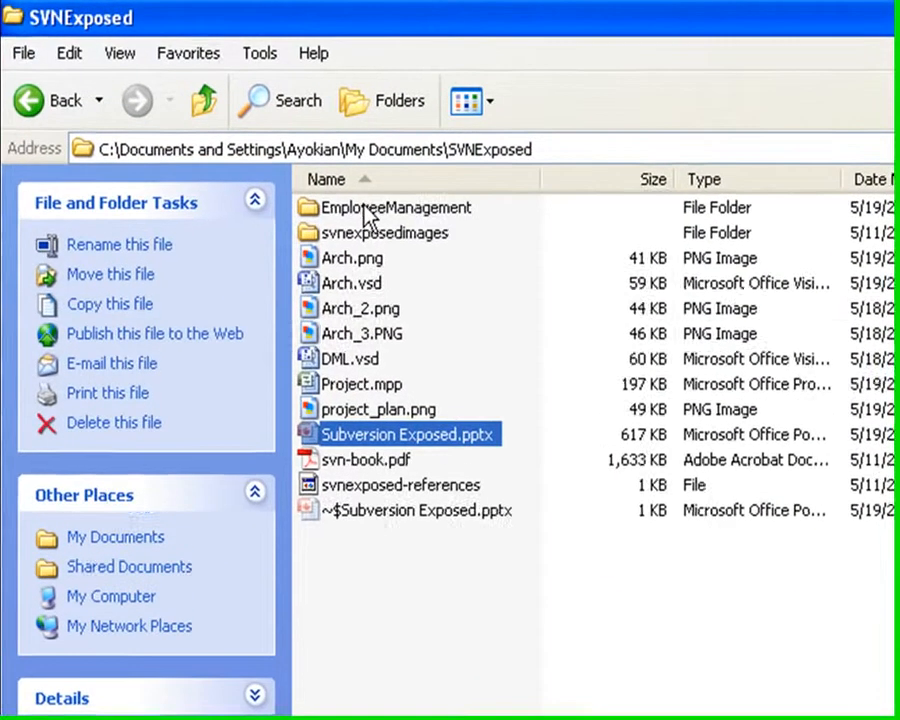
pyautogui.doubleClick(252, 130)
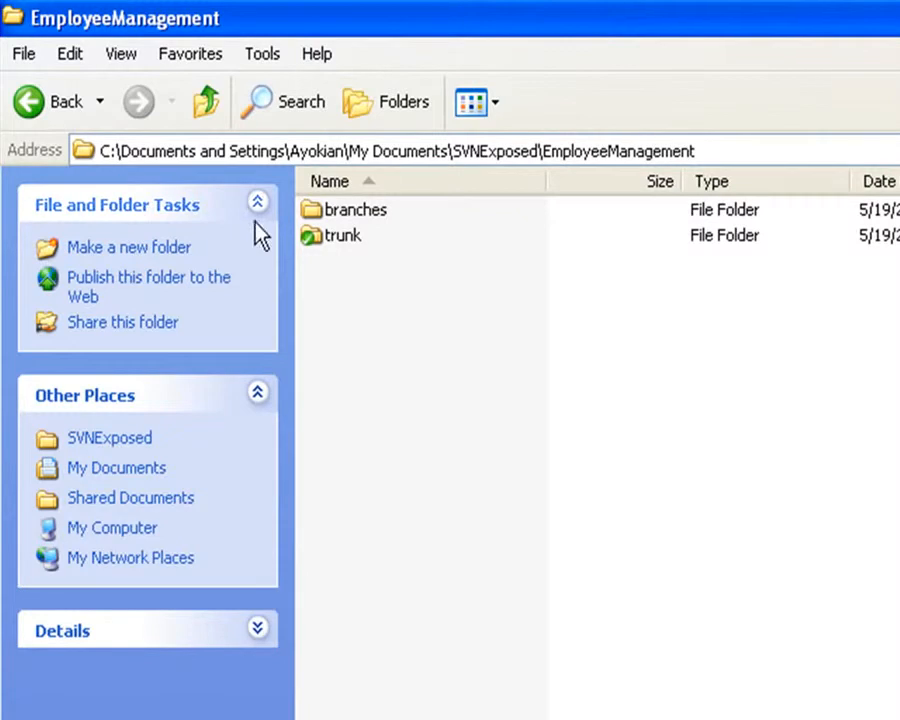
# Step: Open the branches folder inside EmployeeManagement to view the project's branches
pyautogui.moveTo(325, 238)
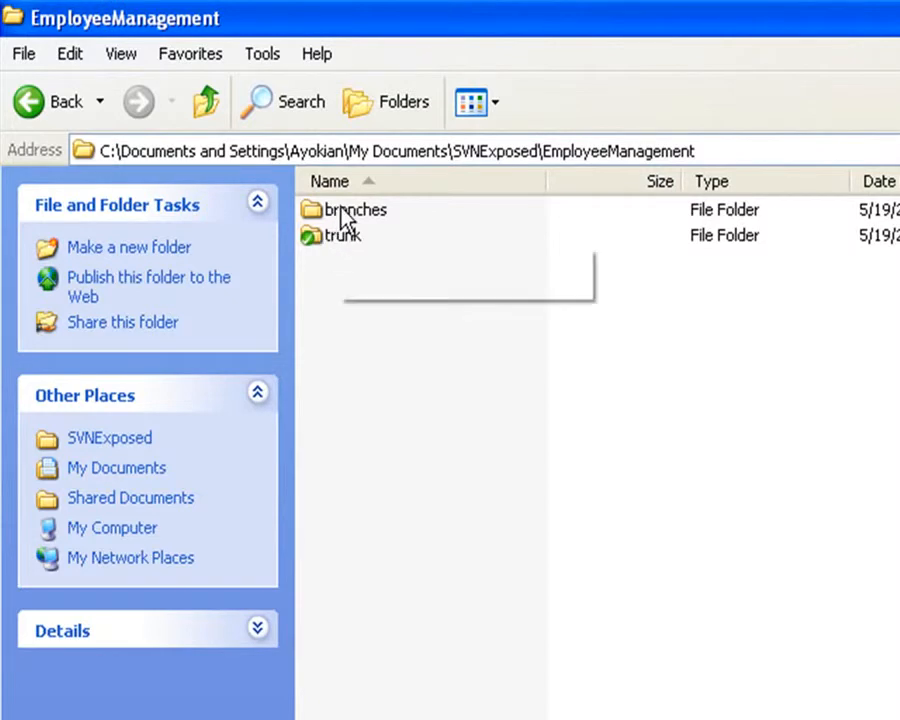
pyautogui.doubleClick(345, 214)
pyautogui.click(207, 101)
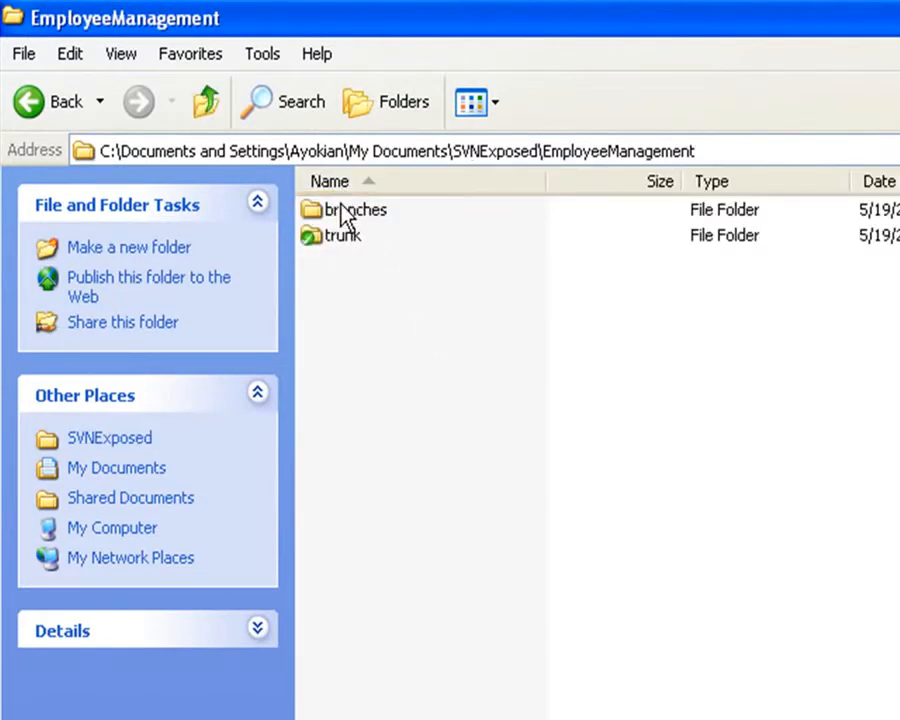
pyautogui.click(342, 209)
pyautogui.doubleClick(340, 208)
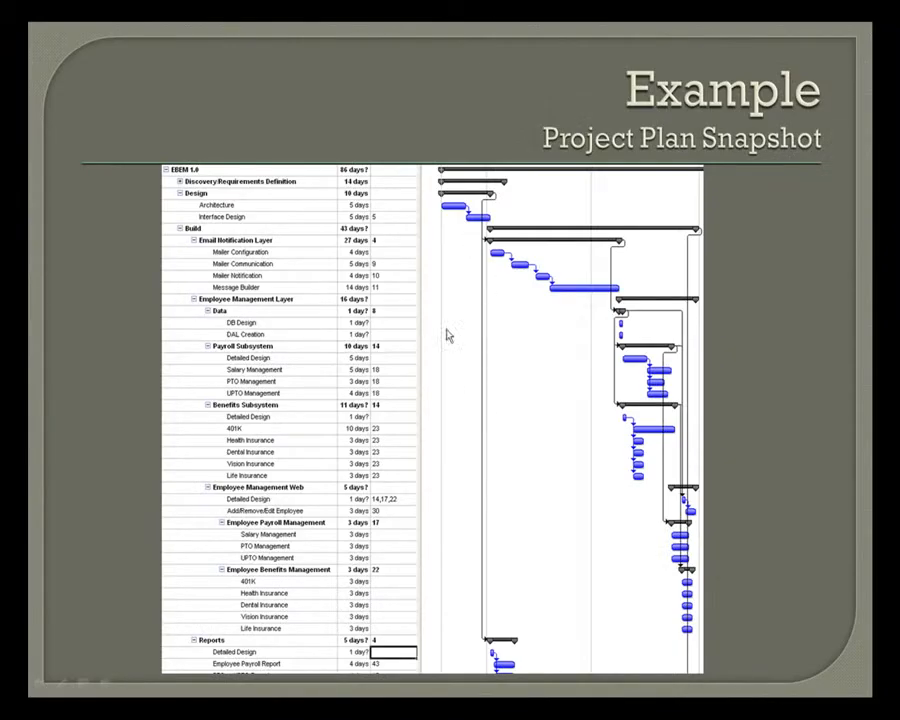
# Step: Switch from the project plan slide back to the branches folder window and look through the reports branch
pyautogui.hotkey('alt', 'Tab')
pyautogui.hotkey('alt', 'Tab')
pyautogui.hotkey('alt', 'Tab')
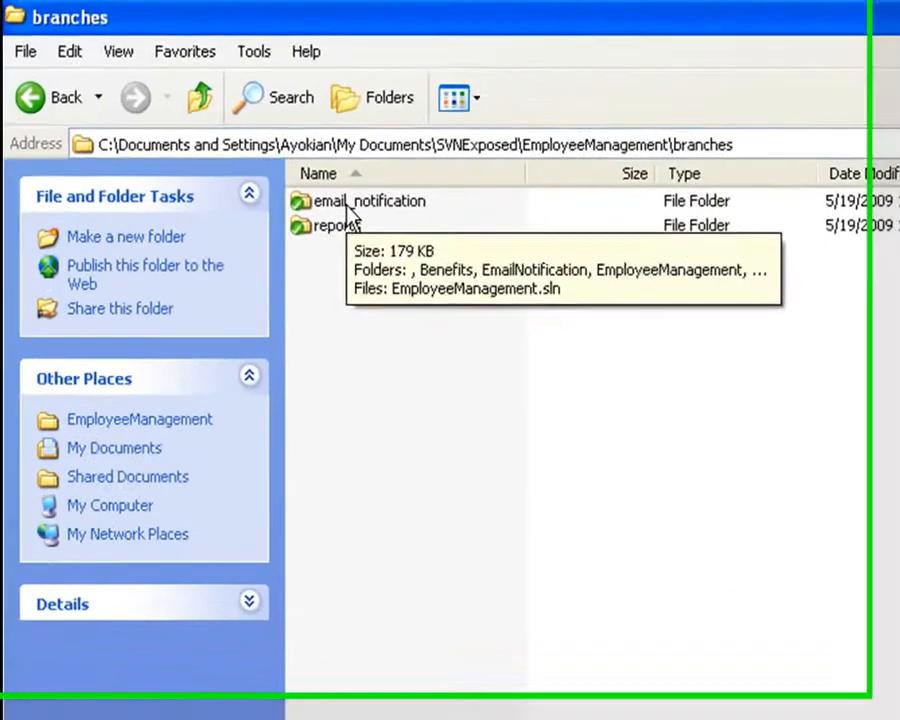
pyautogui.doubleClick(224, 138)
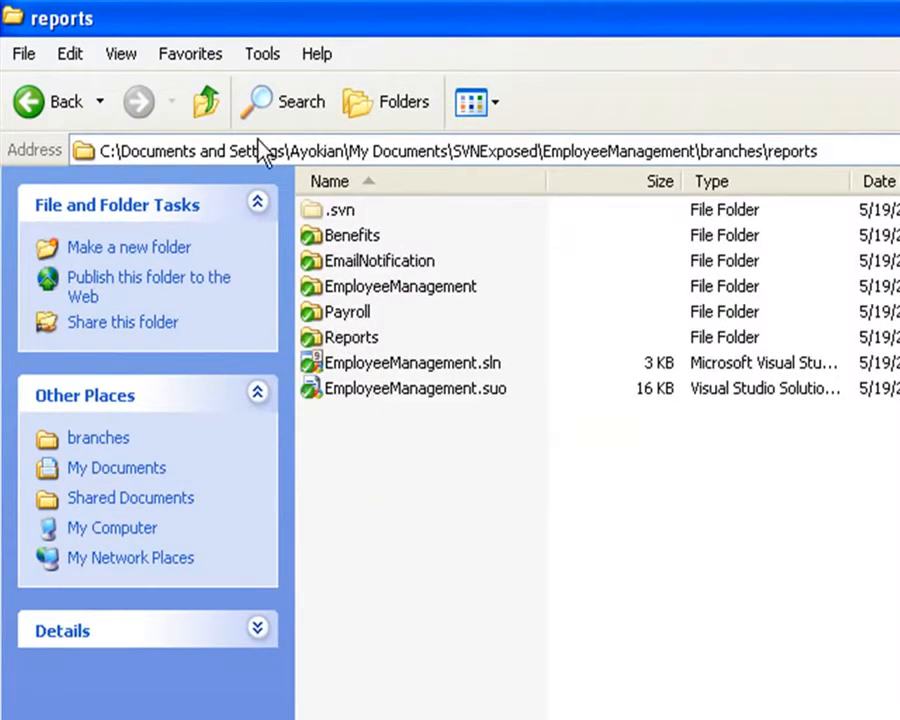
pyautogui.click(210, 103)
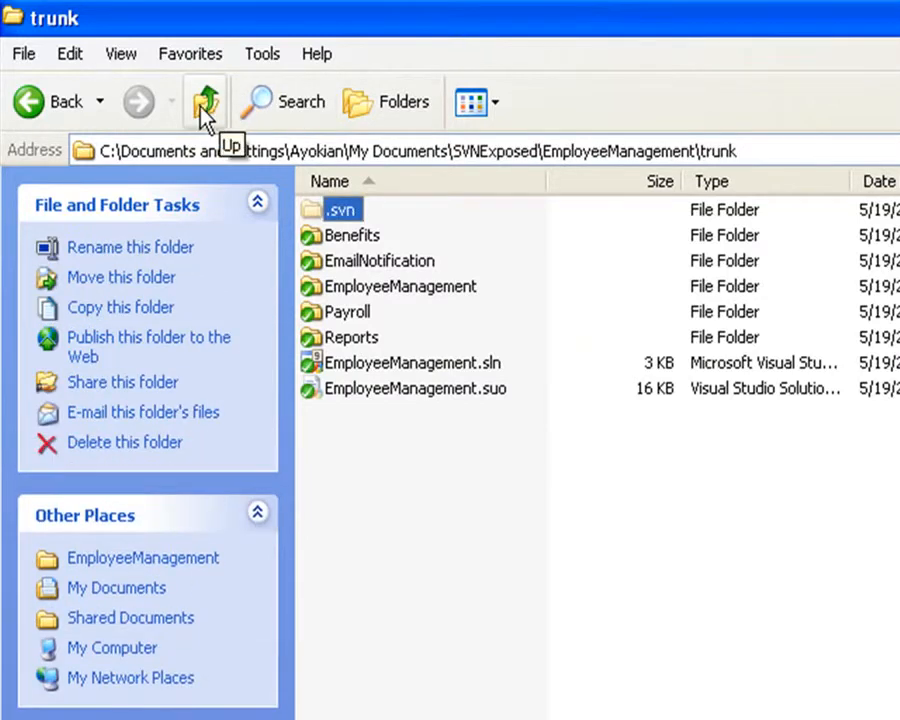
# Step: Go from trunk to the email_notification branch folder, look over its contents, and return to branches
pyautogui.click(207, 104)
pyautogui.doubleClick(285, 198)
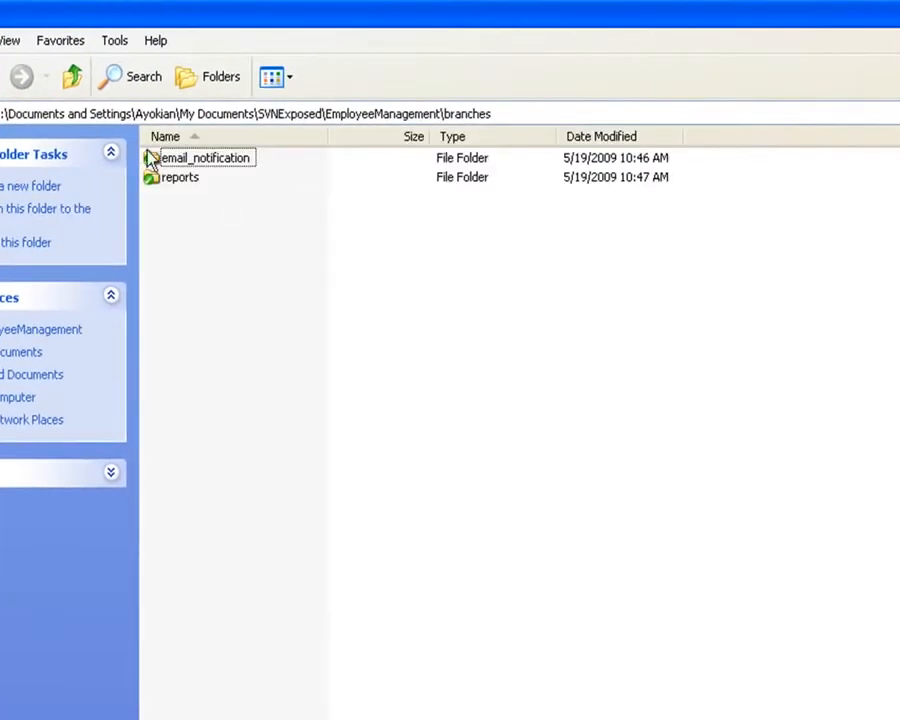
pyautogui.doubleClick(165, 158)
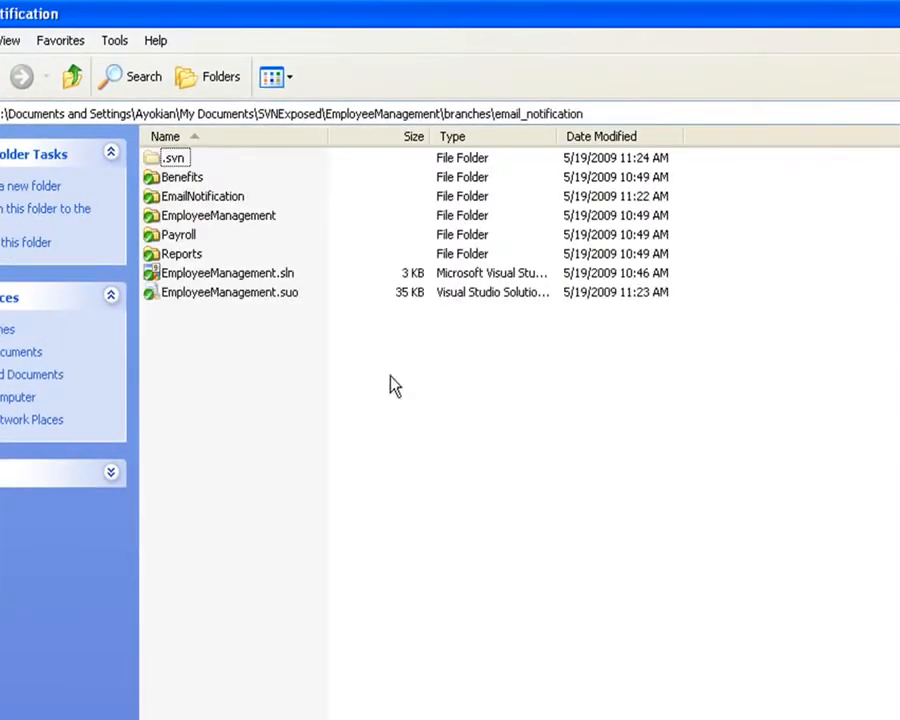
pyautogui.click(270, 274)
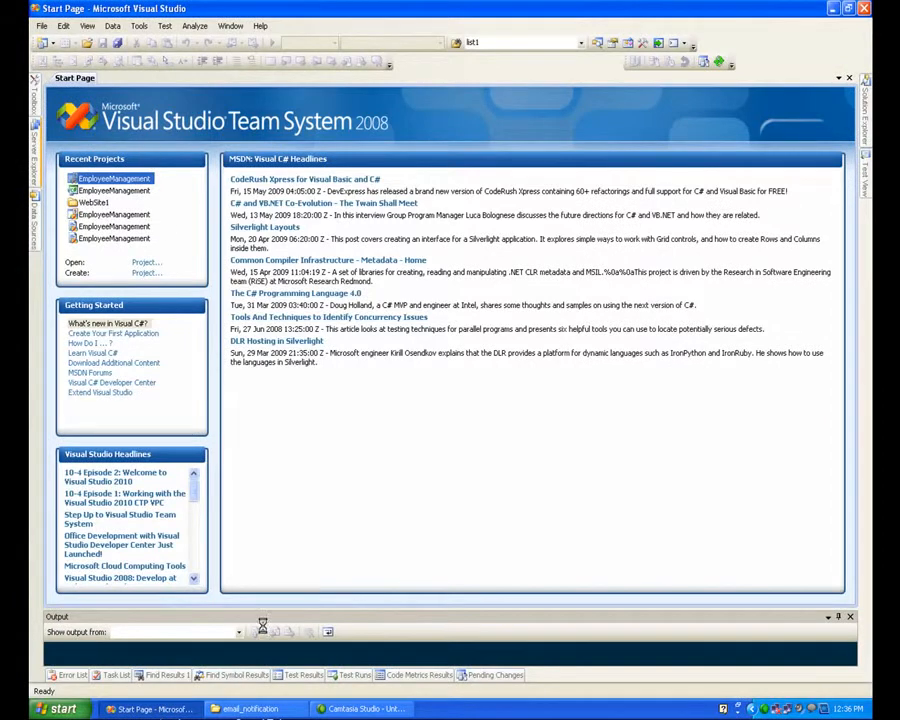
pyautogui.click(248, 710)
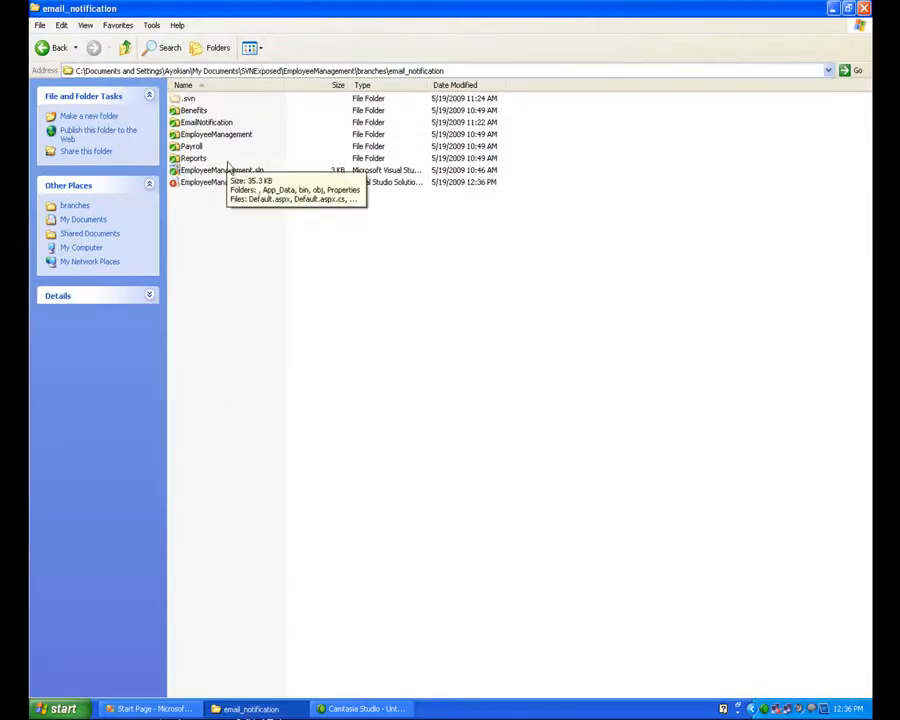
pyautogui.click(125, 47)
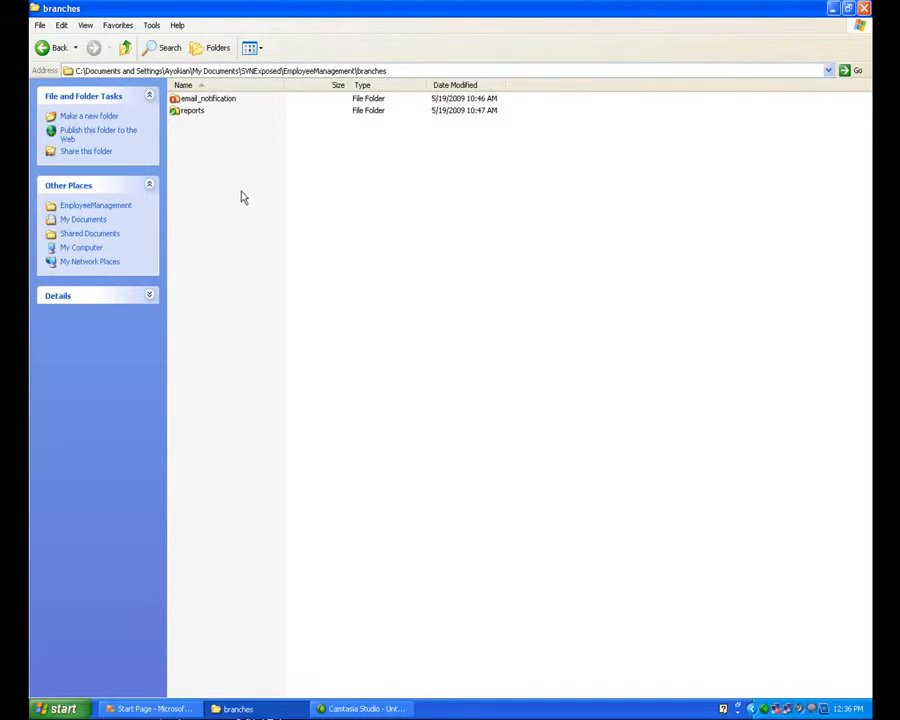
# Step: Switch to Visual Studio and start opening a project from Subversion
pyautogui.click(150, 708)
pyautogui.click(42, 26)
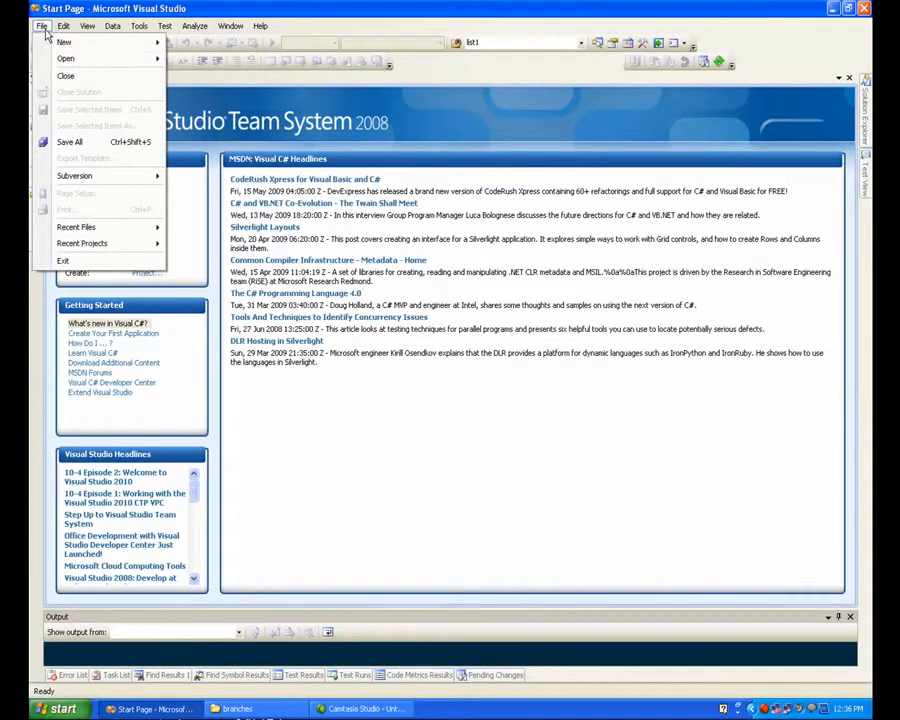
pyautogui.moveTo(65, 58)
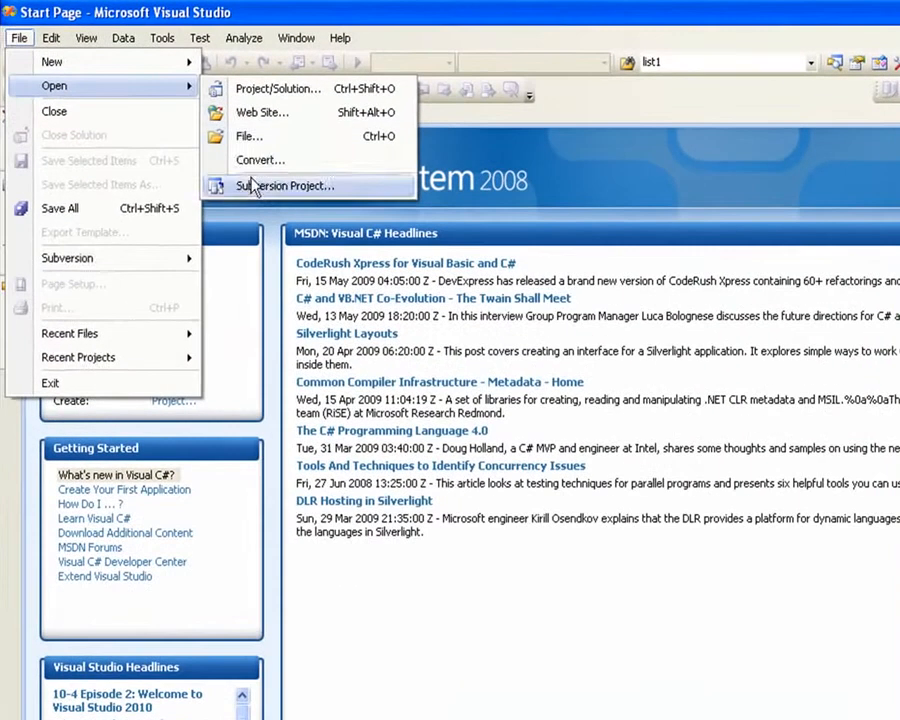
pyautogui.click(250, 190)
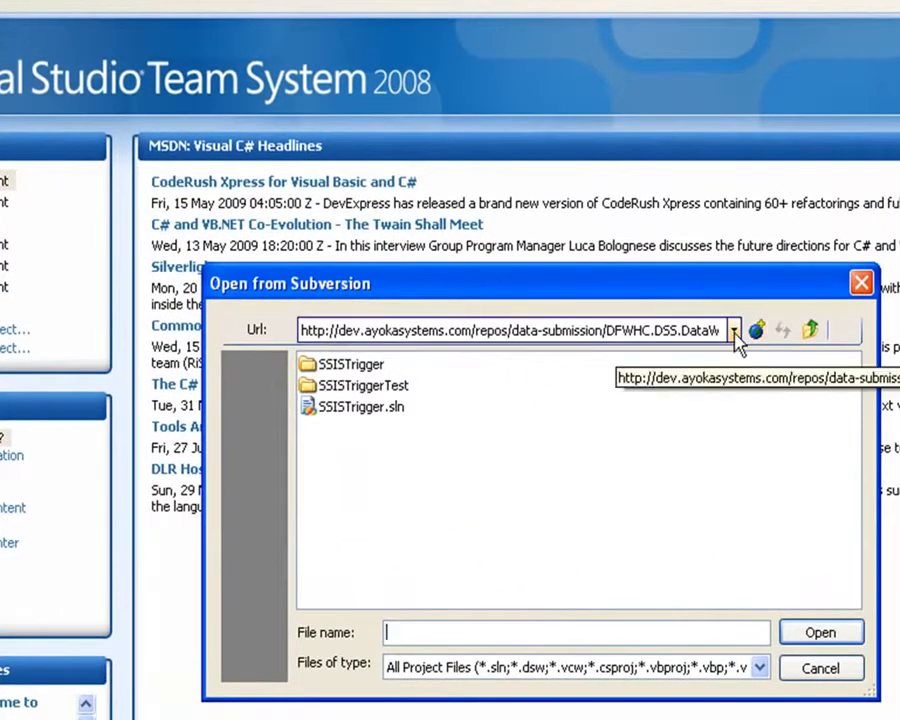
pyautogui.click(755, 358)
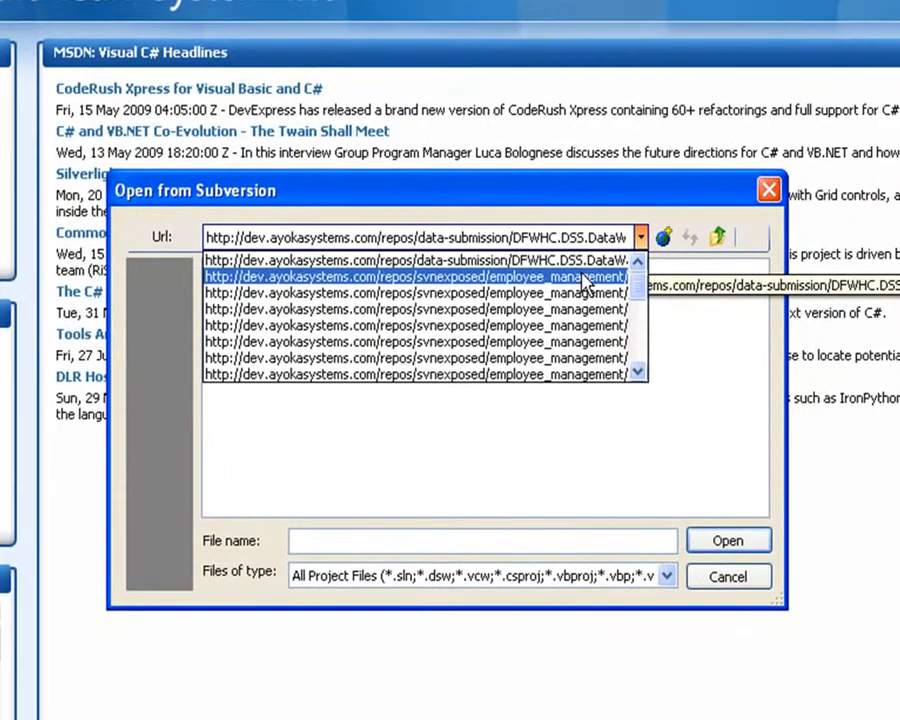
pyautogui.click(585, 285)
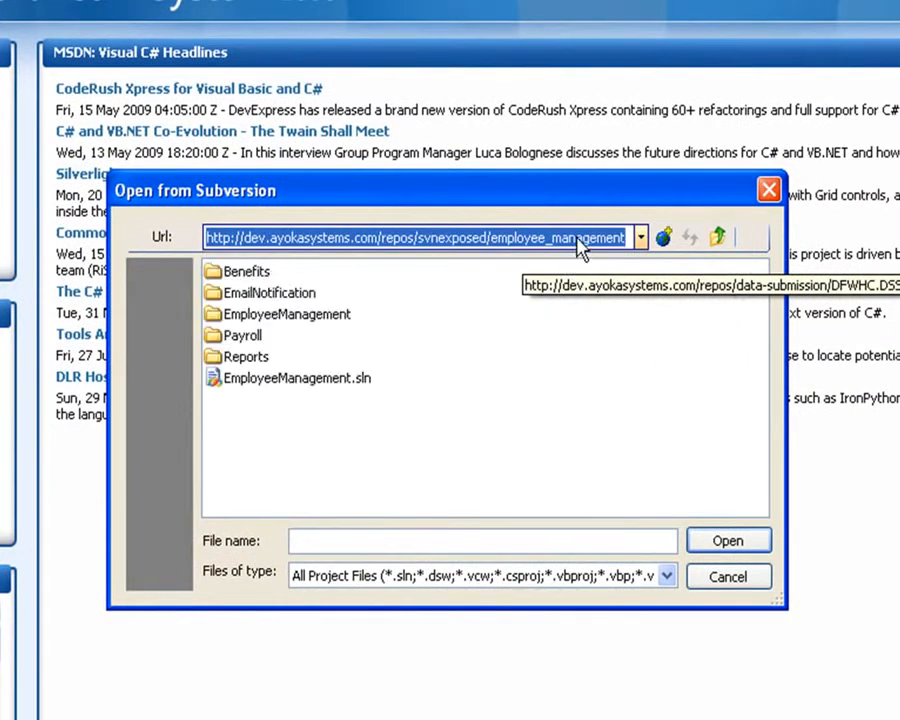
pyautogui.click(599, 248)
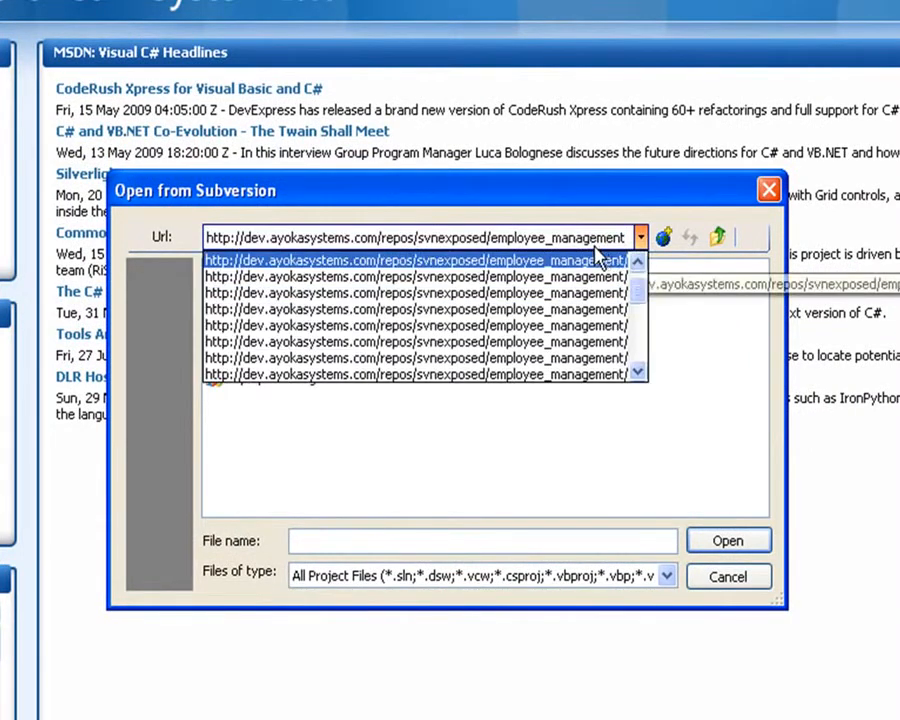
pyautogui.click(613, 258)
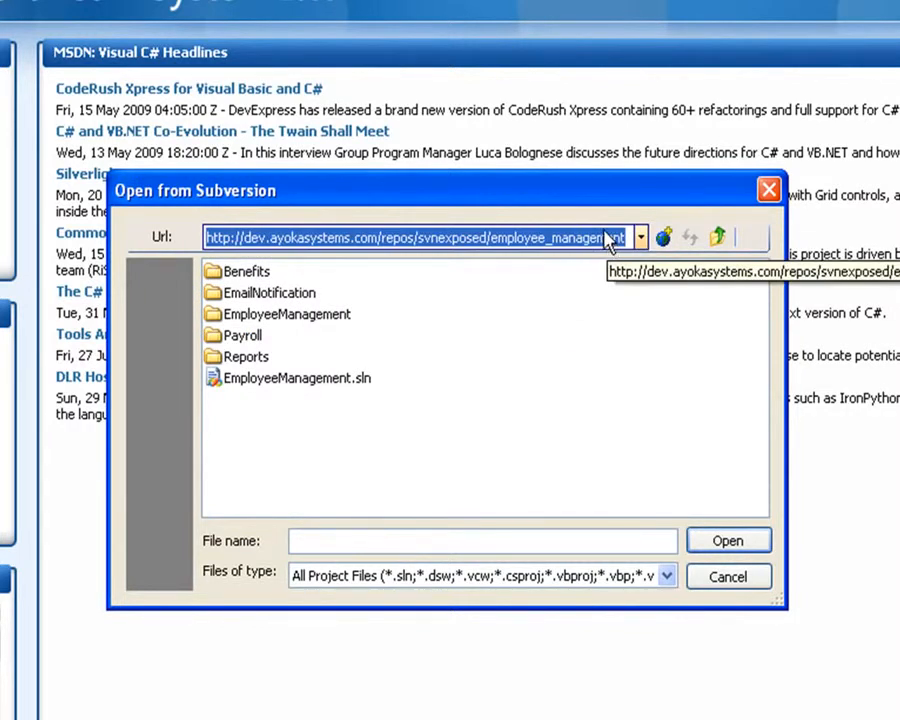
pyautogui.press('Return')
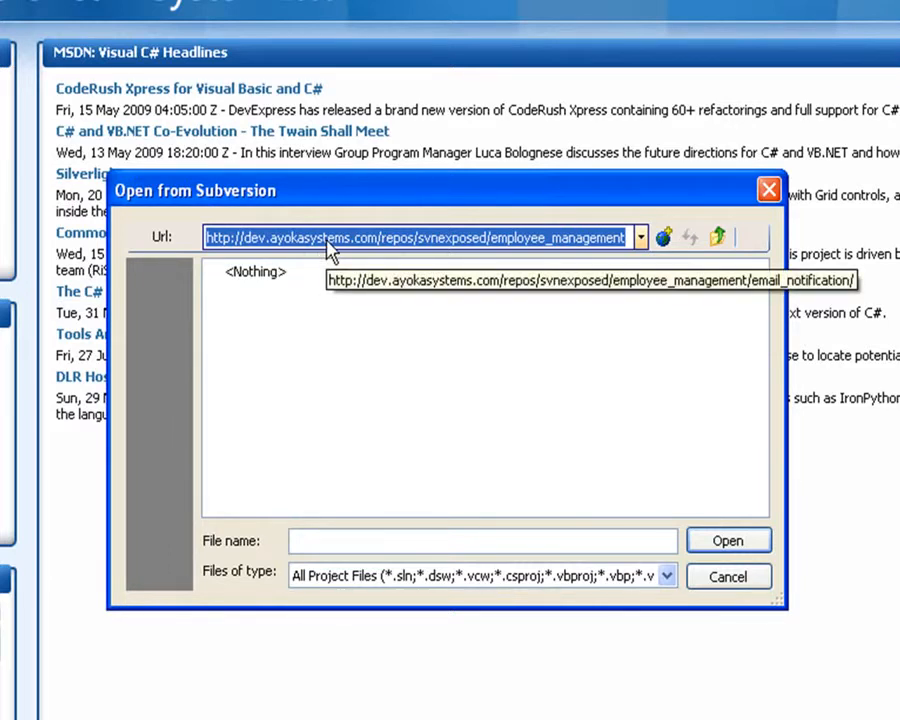
pyautogui.click(266, 274)
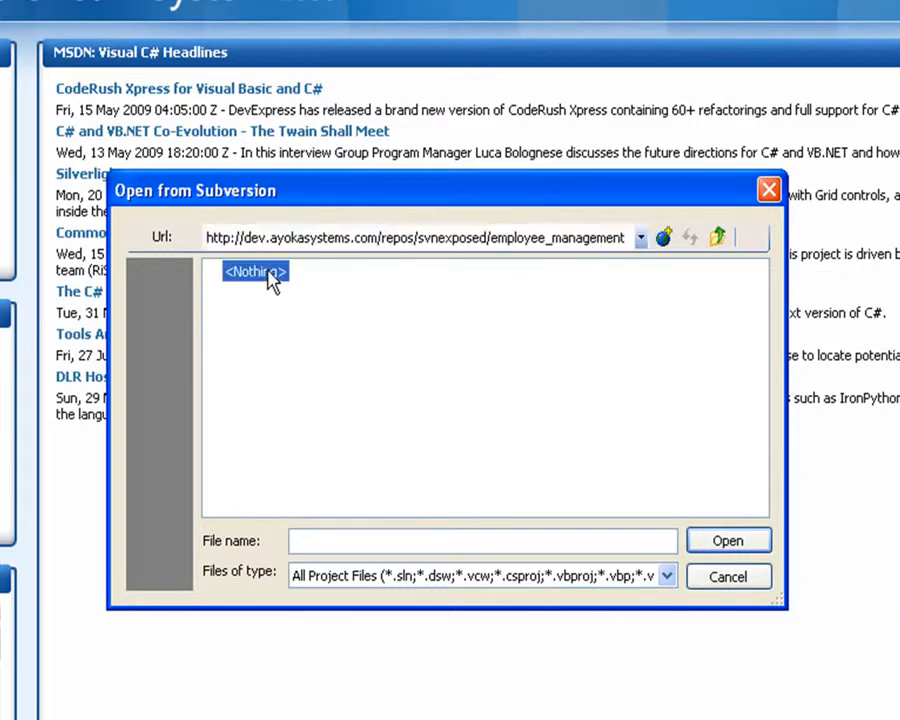
# Step: Check out and open the latest EmployeeManagement.sln from the repository's employee_management/branches/email_notification URL
pyautogui.click(641, 237)
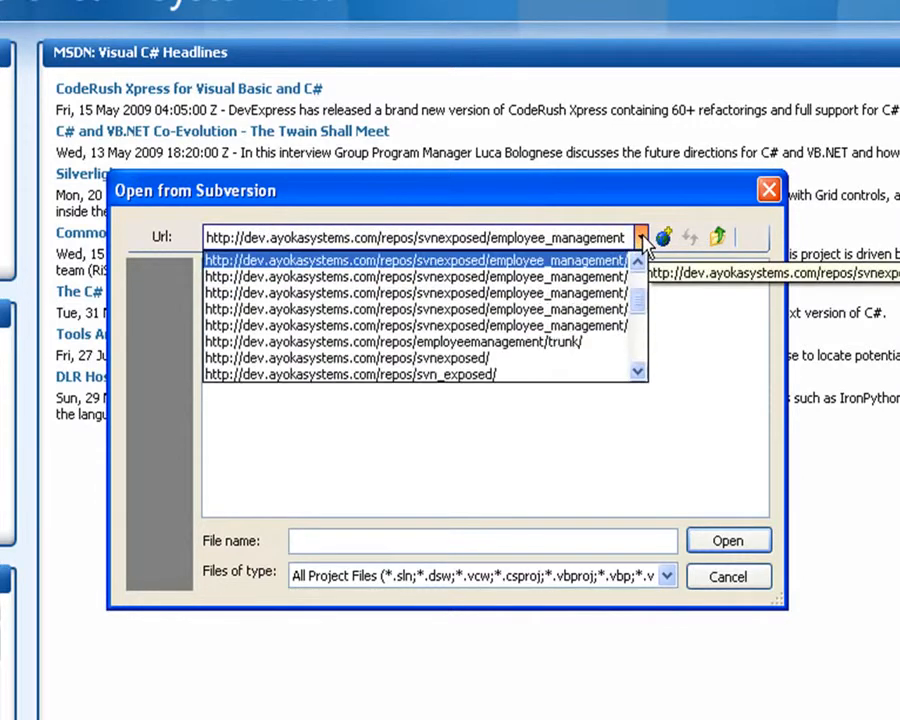
pyautogui.click(616, 262)
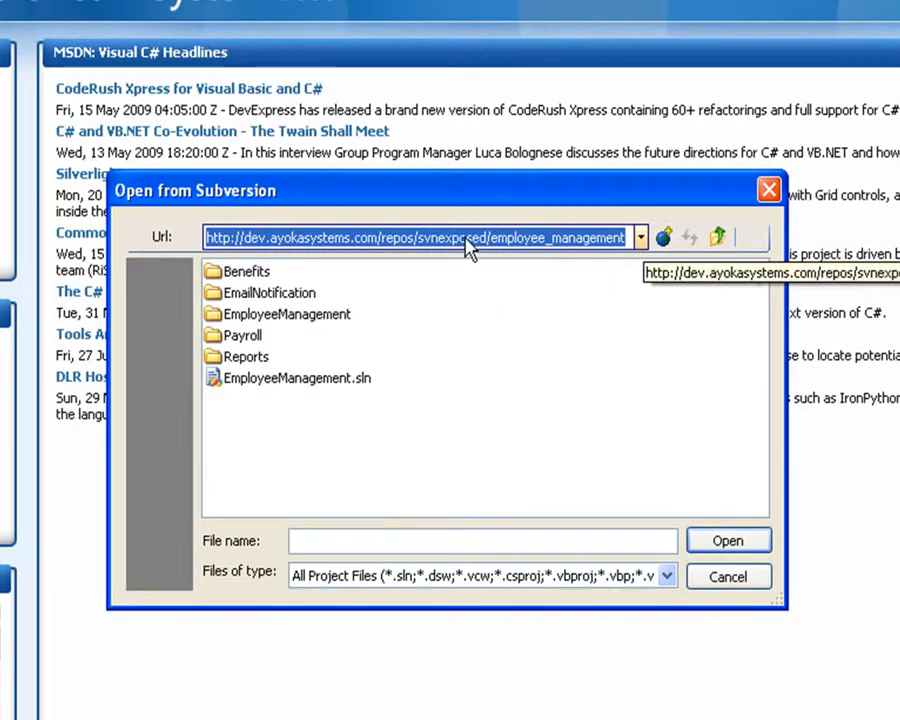
pyautogui.click(283, 385)
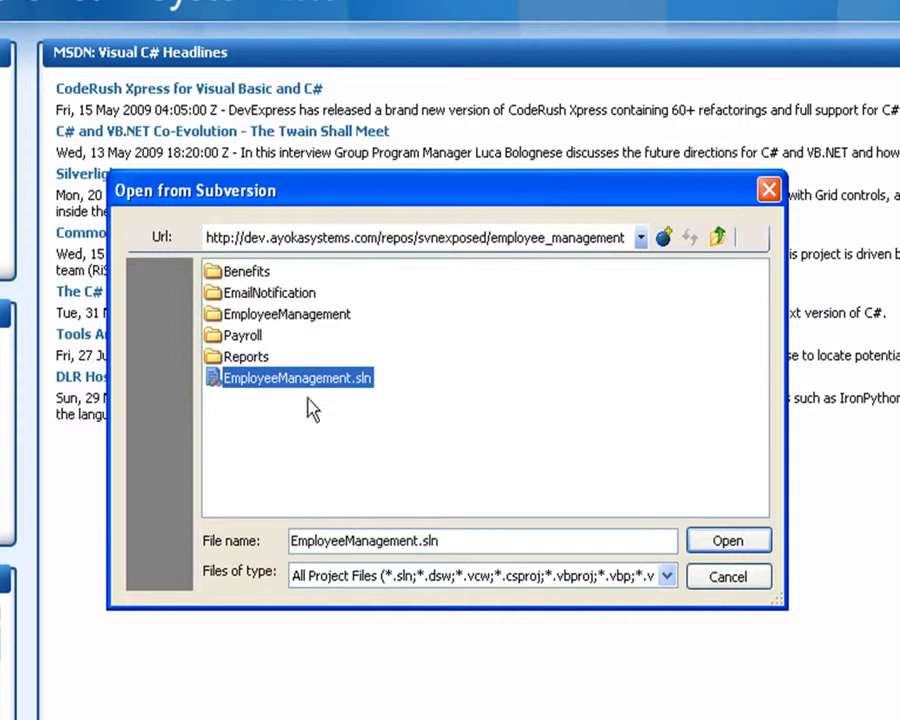
pyautogui.click(665, 242)
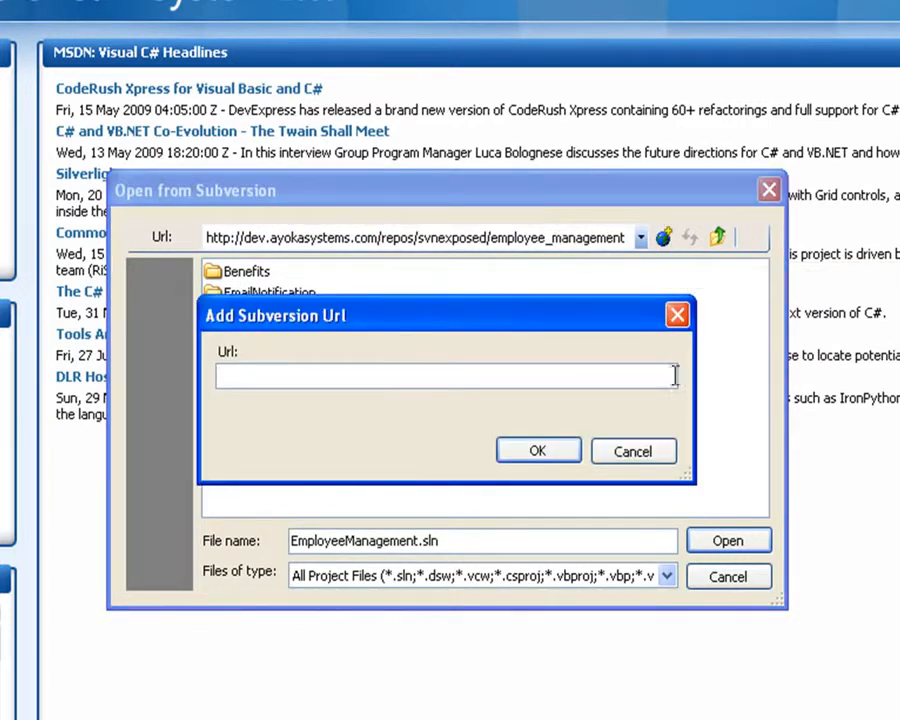
pyautogui.click(650, 452)
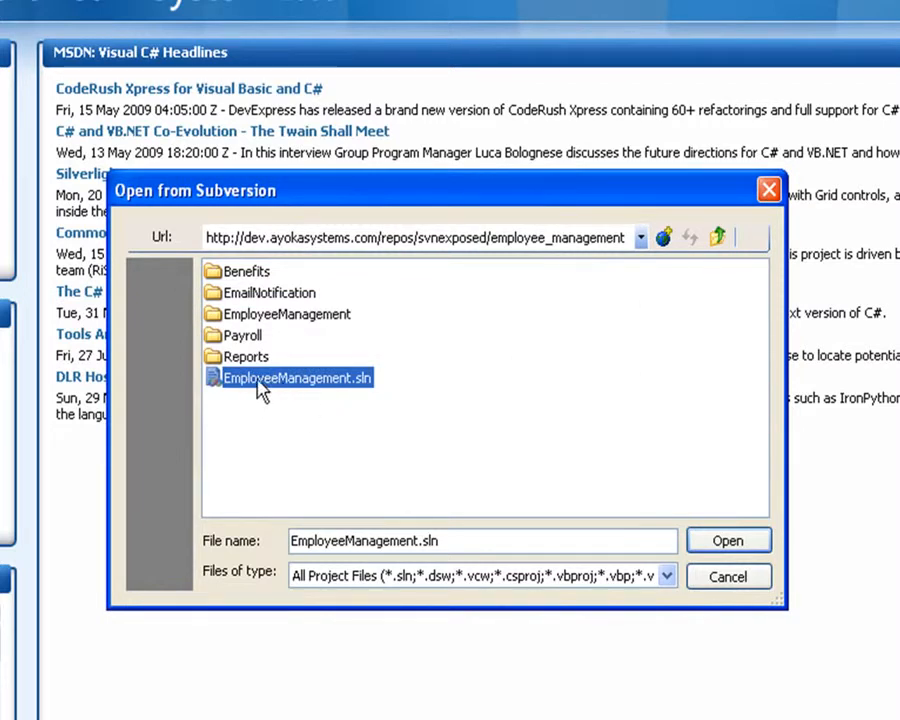
pyautogui.doubleClick(315, 377)
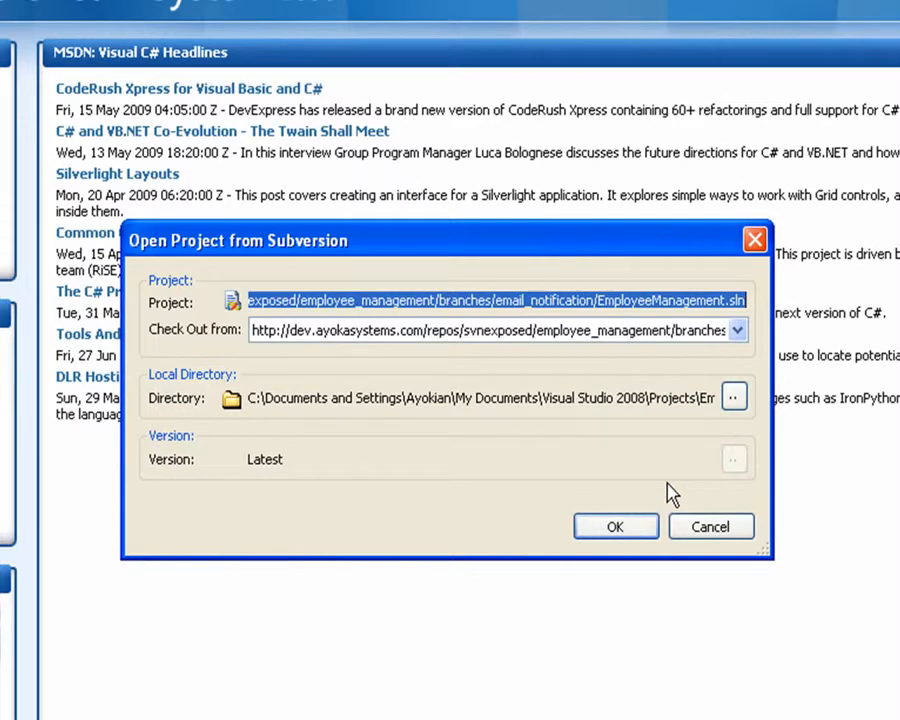
pyautogui.click(613, 526)
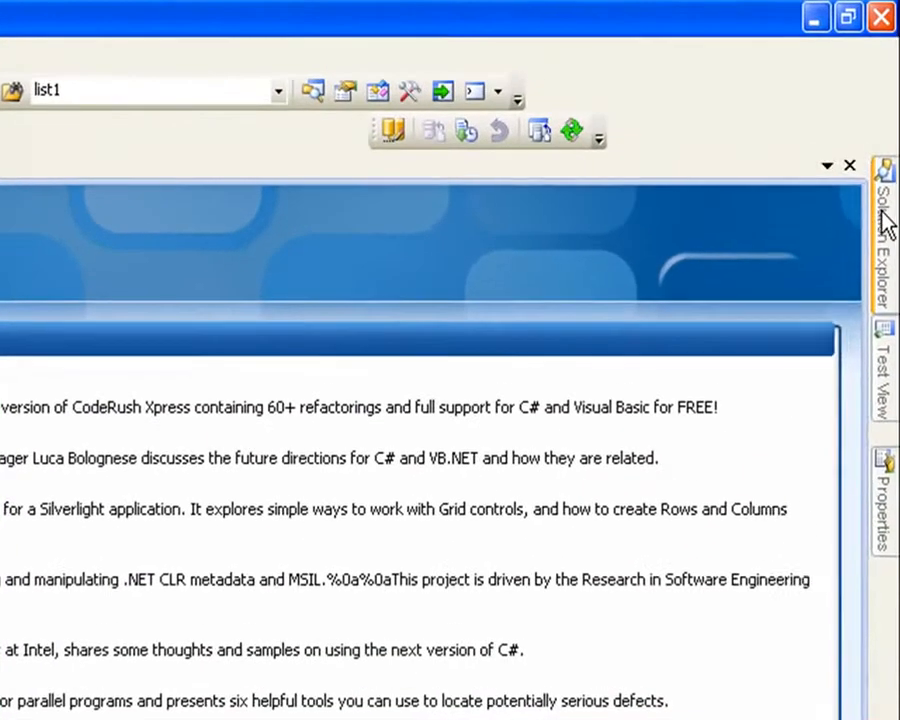
# Step: Open MailerConfigurations.cs from the Configuration folder of the EmailNotification project
pyautogui.moveTo(870, 106)
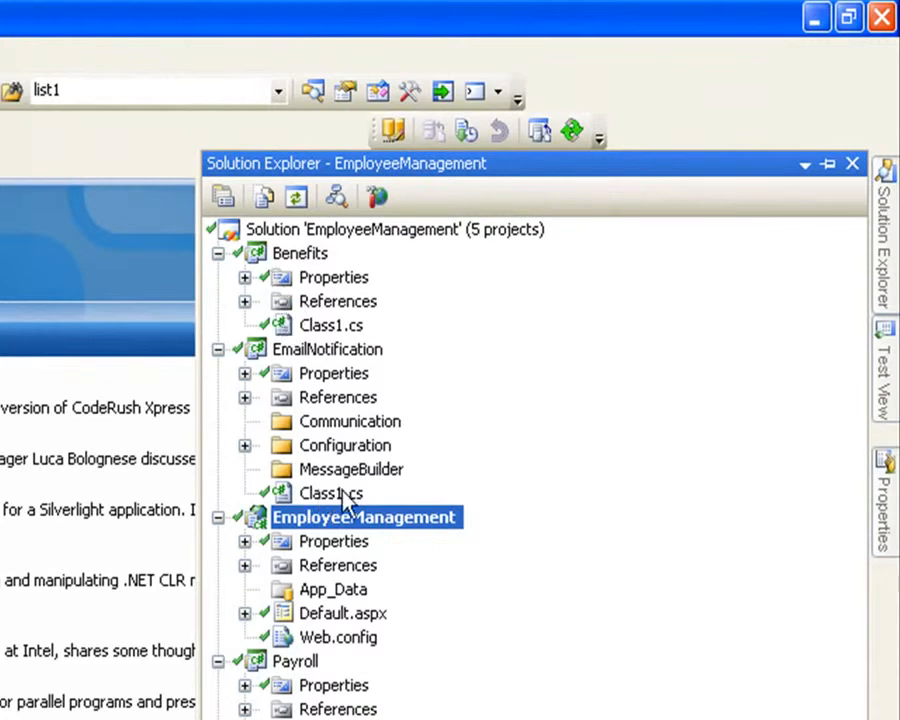
pyautogui.click(245, 445)
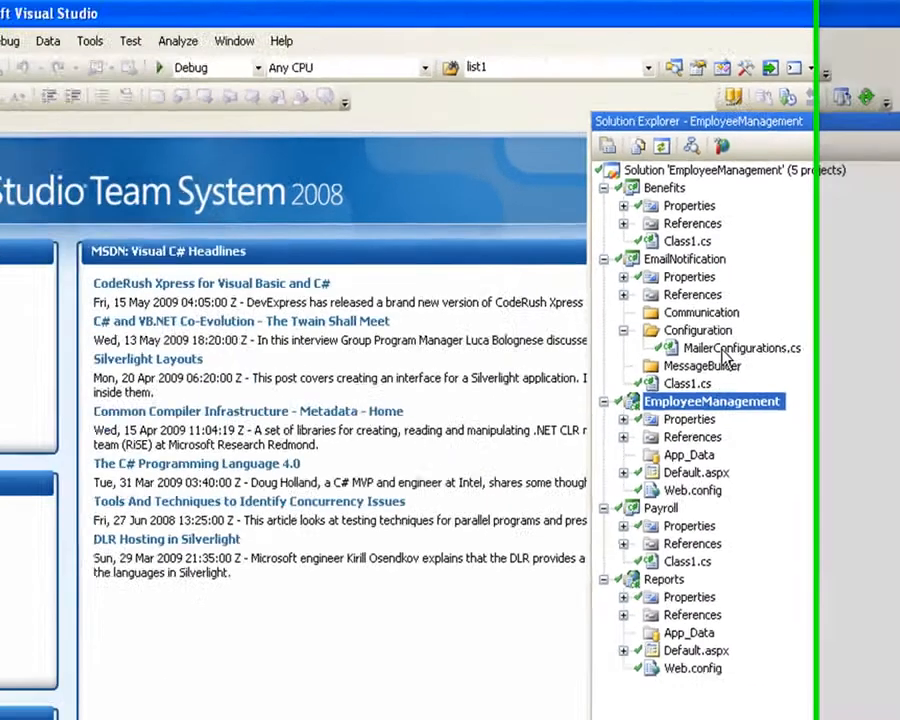
pyautogui.doubleClick(420, 458)
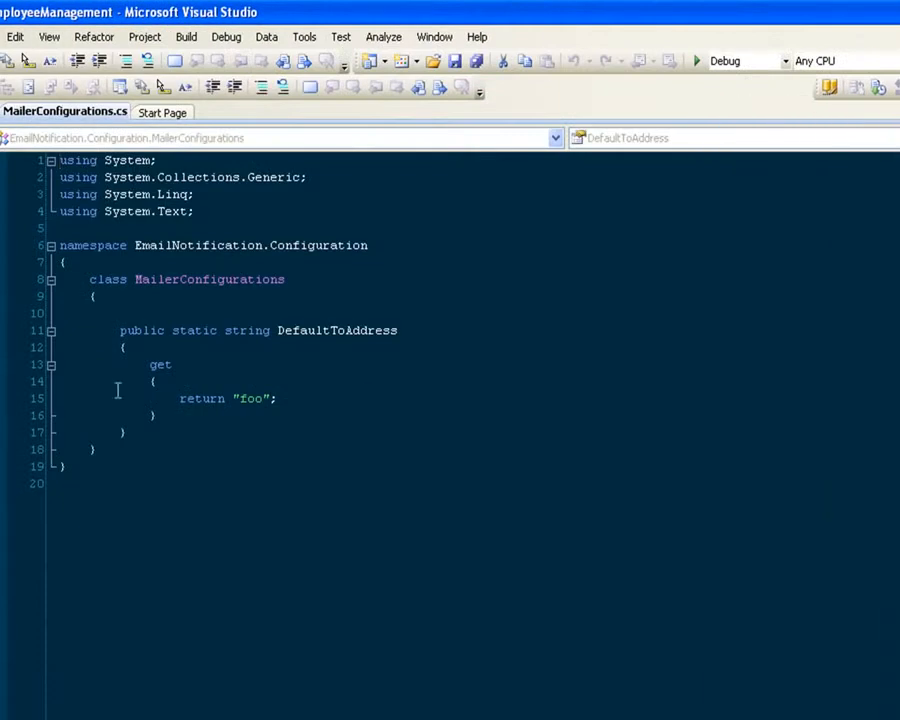
# Step: Add an empty public static string property named Foo below DefaultToAddress in the MailerConfigurations class
pyautogui.click(226, 419)
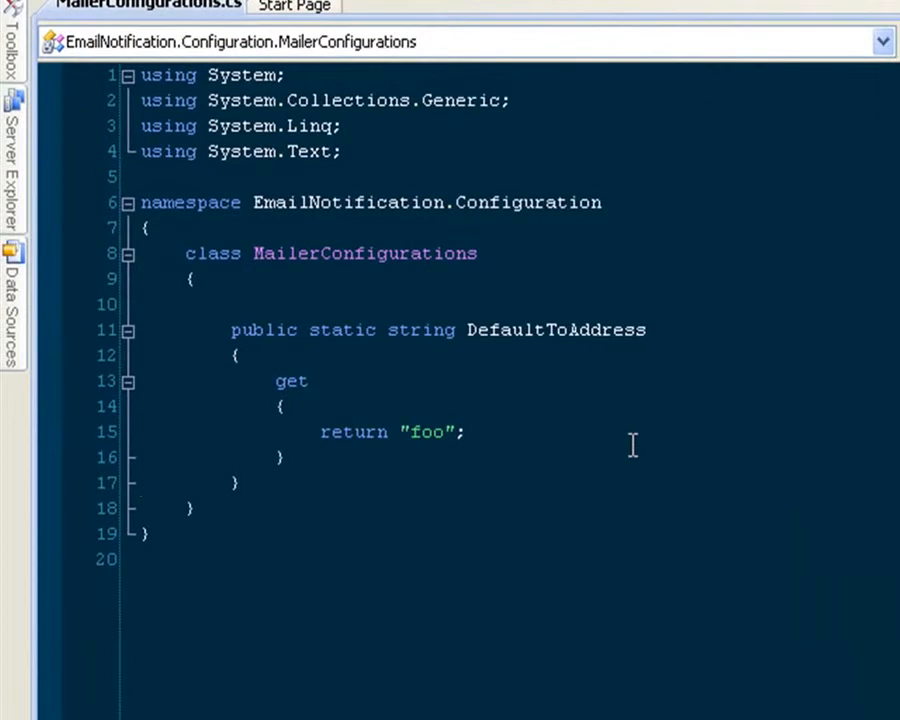
pyautogui.press('End')
pyautogui.press('Return')
pyautogui.press('Return')
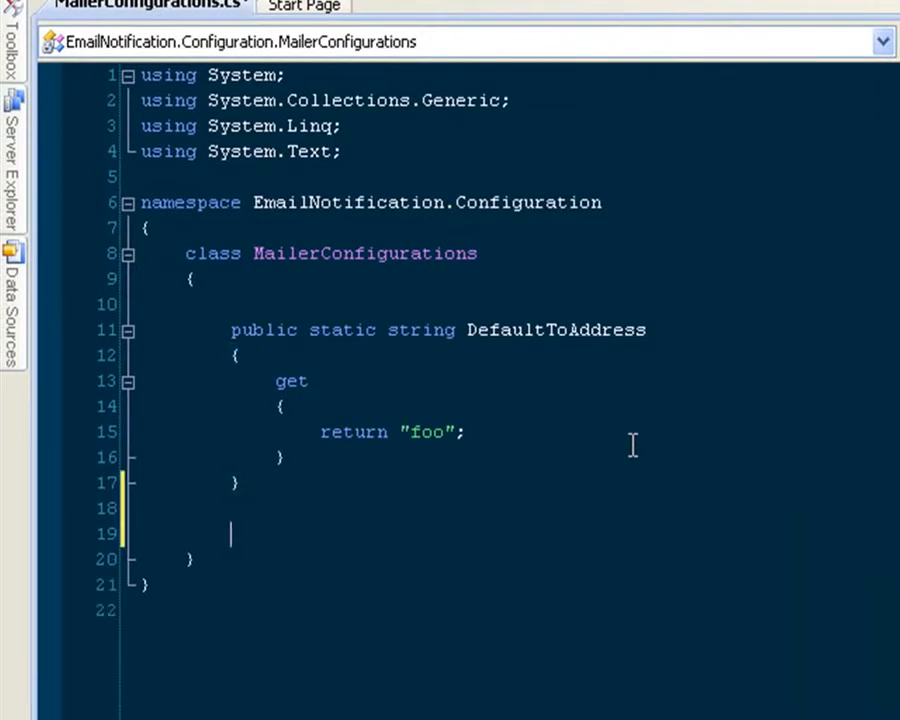
pyautogui.write('public ')
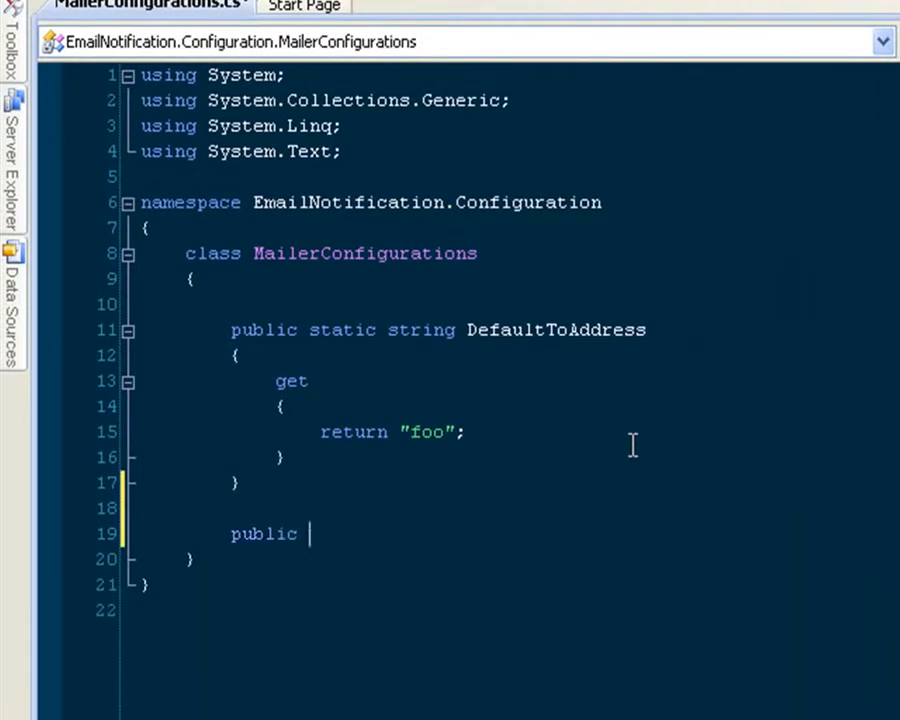
pyautogui.write('static string Foo')
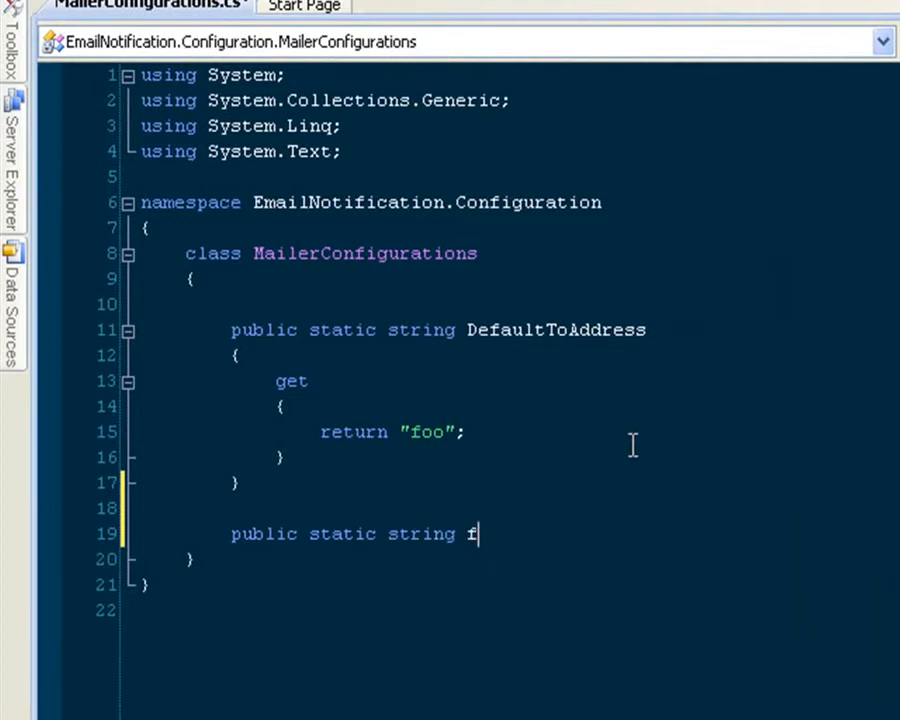
pyautogui.press('Return')
pyautogui.write('{')
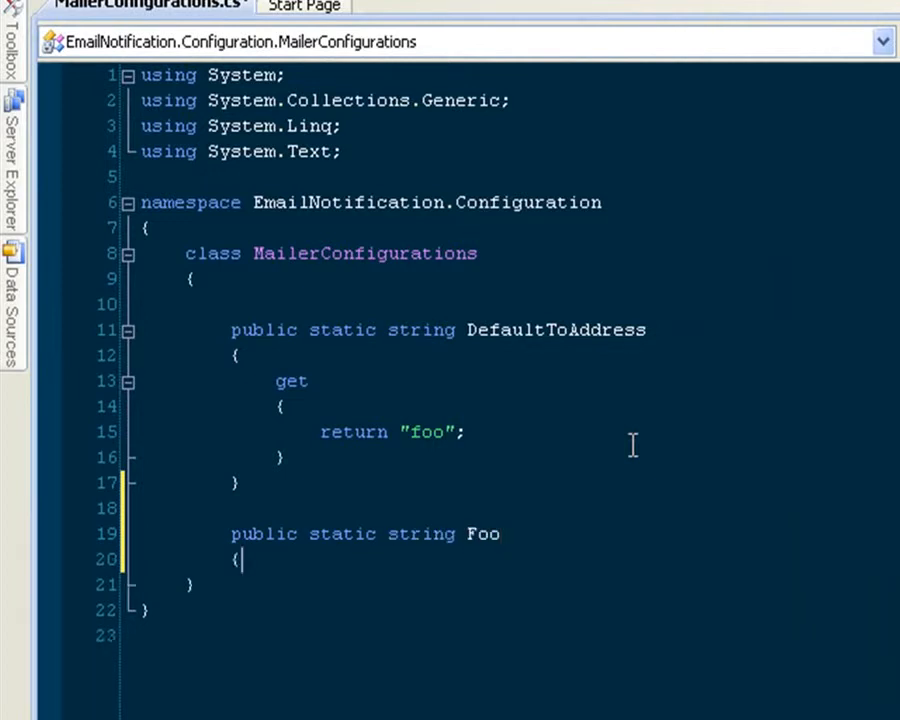
pyautogui.press('Return')
pyautogui.write('}')
# Step: Give the Foo property a one-line getter that returns "bar", and save MailerConfigurations.cs
pyautogui.press('Up')
pyautogui.press('Return')
pyautogui.write('get { return "bar')
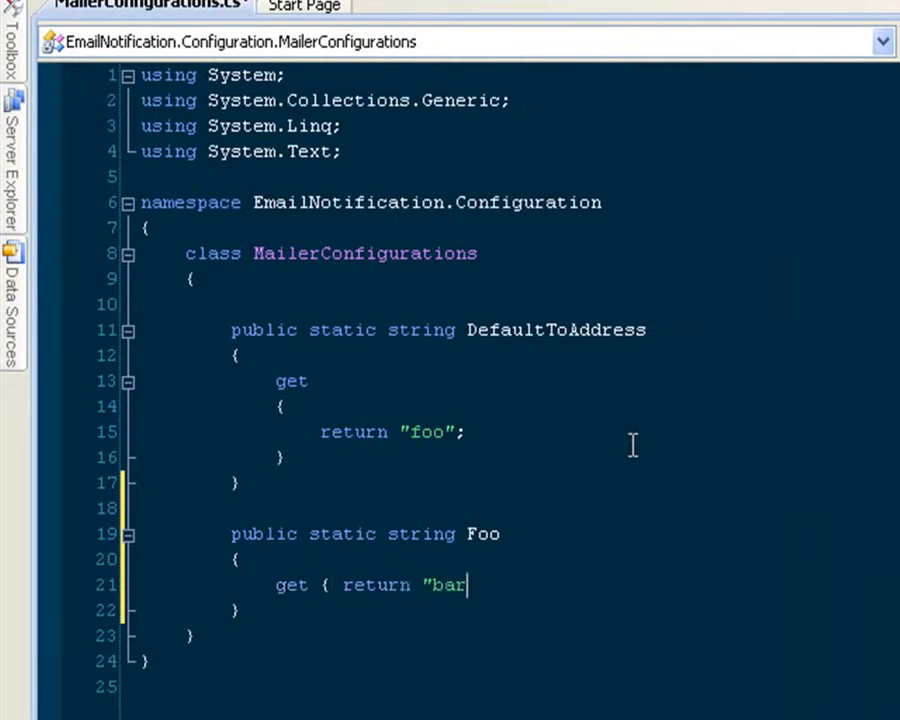
pyautogui.press('Return')
pyautogui.write('"')
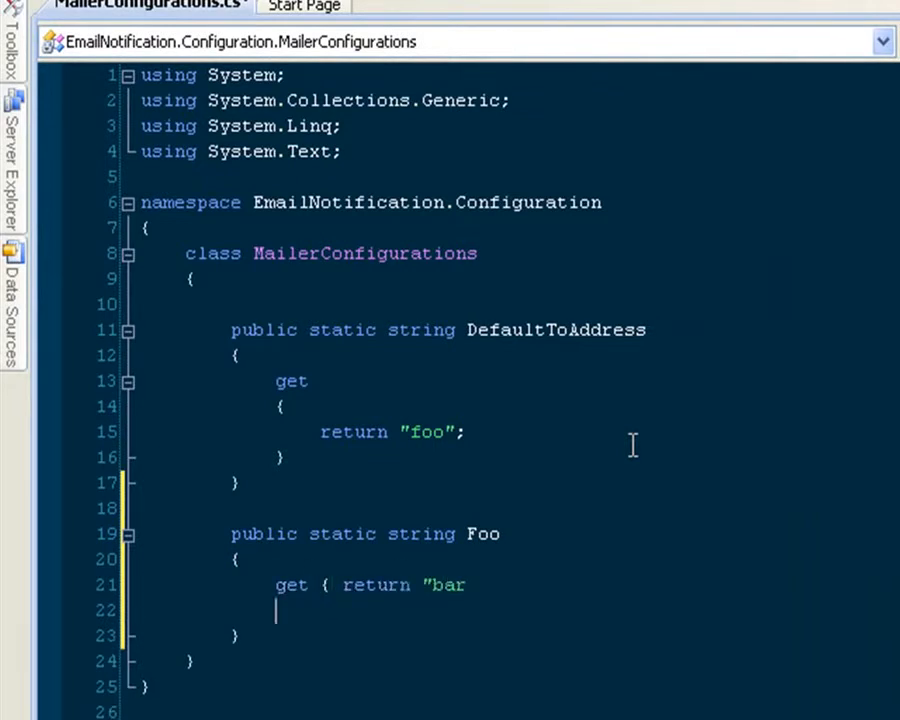
pyautogui.hotkey('shift', 'Home')
pyautogui.press('BackSpace')
pyautogui.press('BackSpace')
pyautogui.write('";')
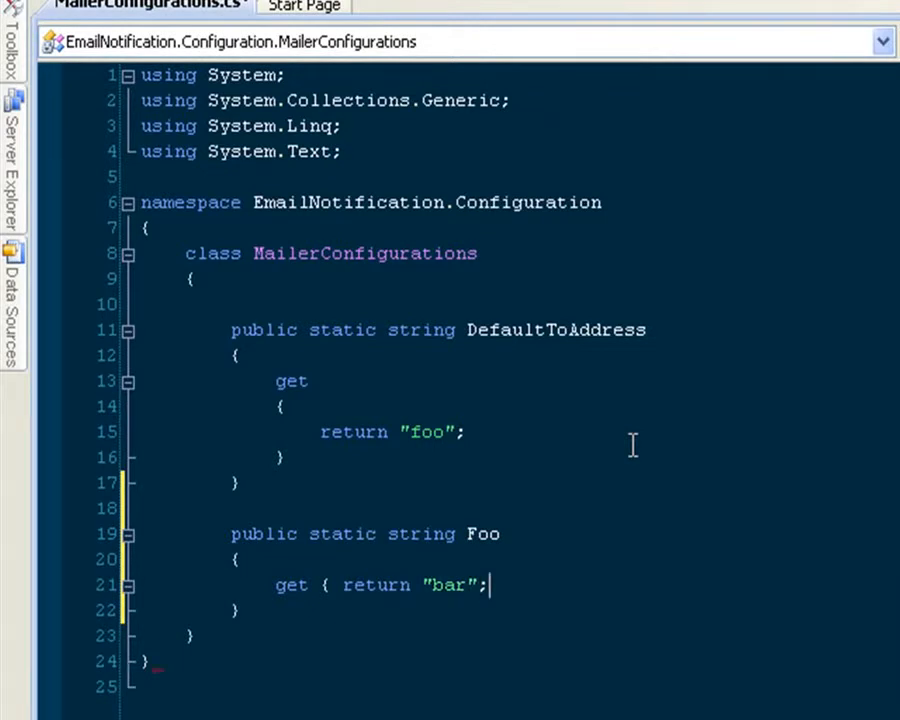
pyautogui.write(' }')
pyautogui.hotkey('ctrl', 's')
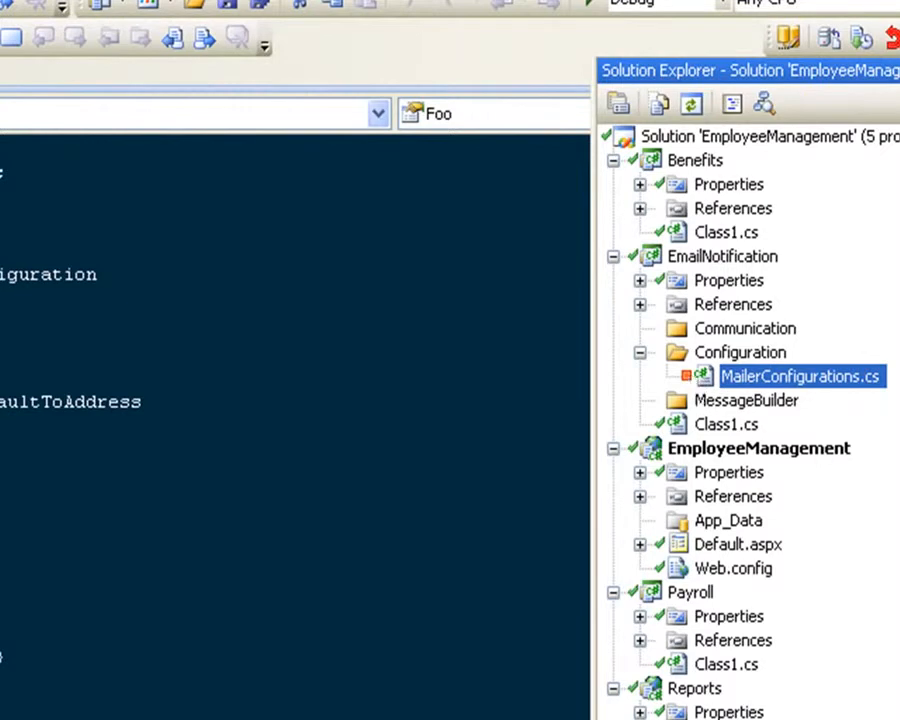
# Step: Commit MailerConfigurations.cs to Subversion with a log message starting "add Foo with some"
pyautogui.rightClick(737, 383)
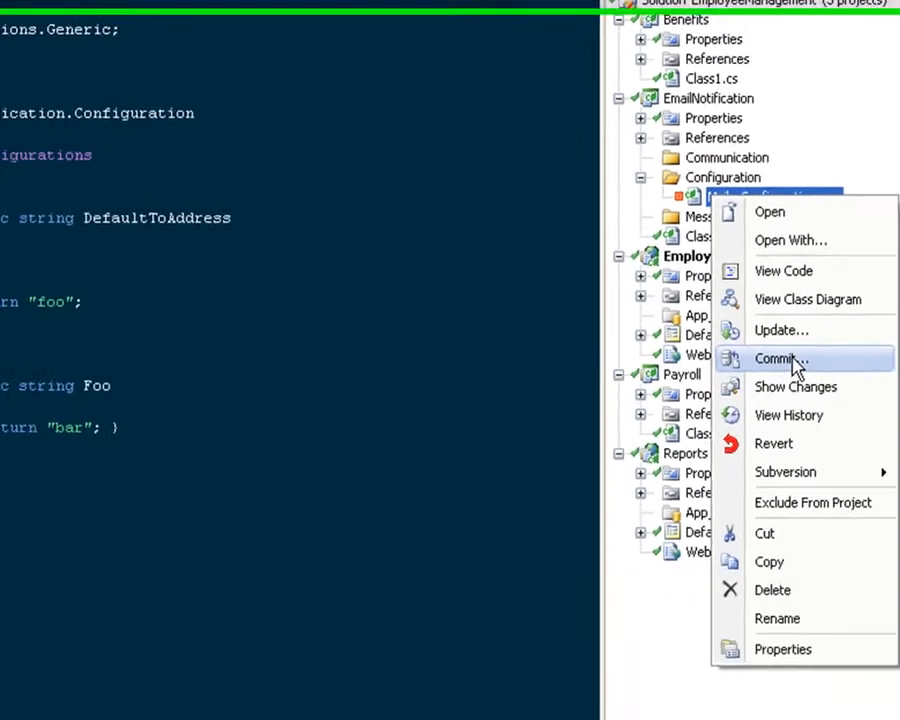
pyautogui.click(793, 360)
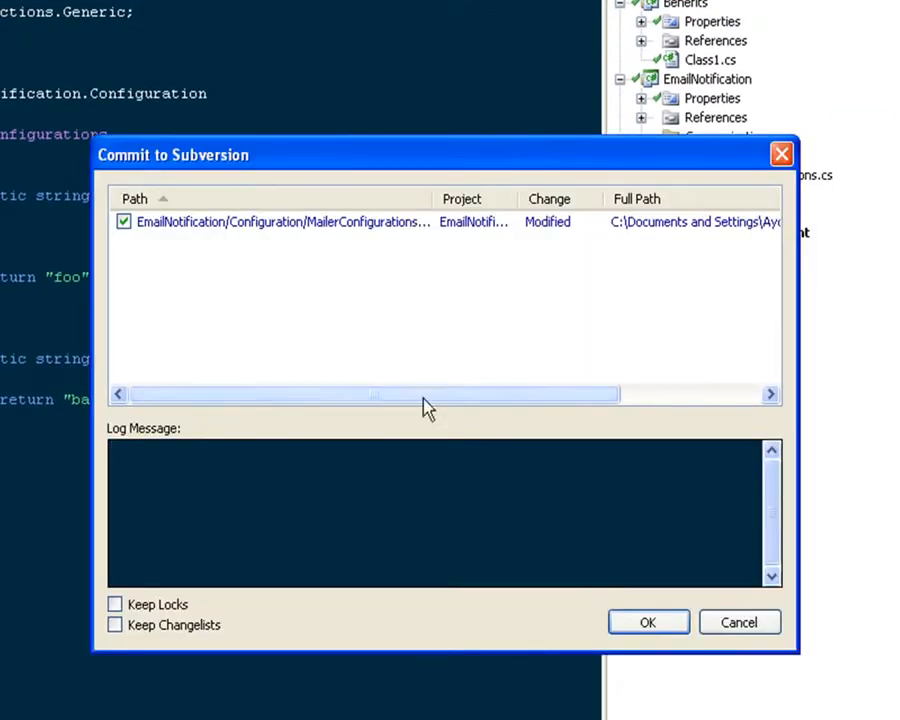
pyautogui.write('add Foo')
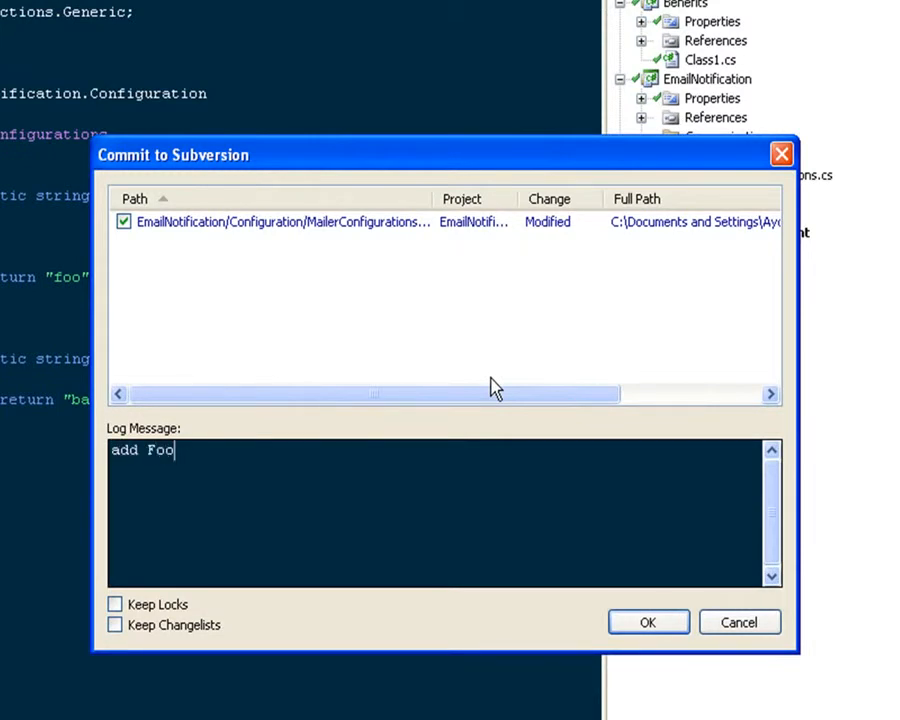
pyautogui.write(' with some b')
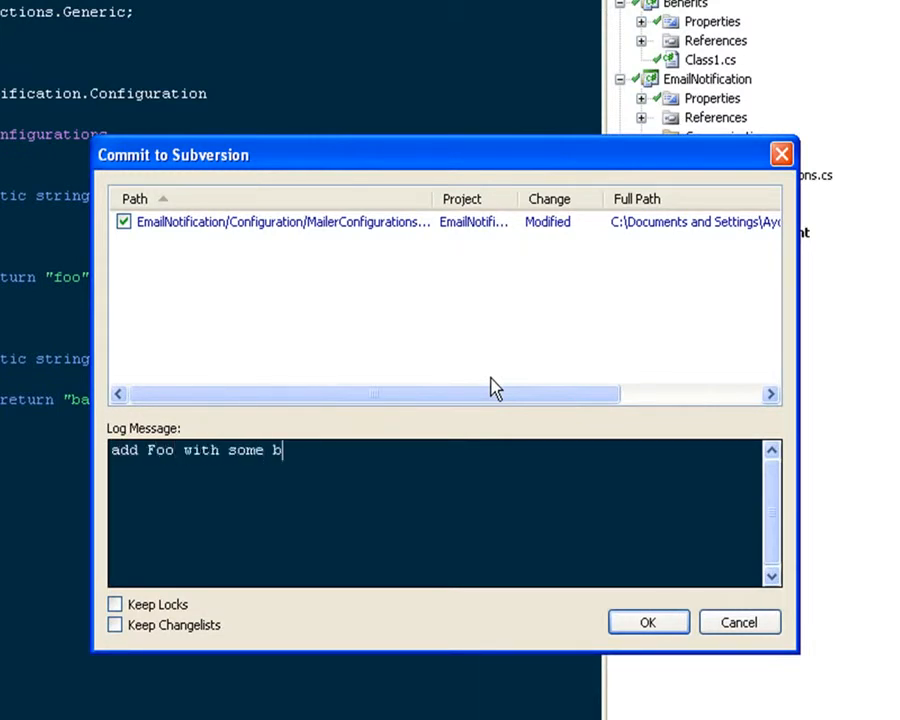
pyautogui.click(646, 624)
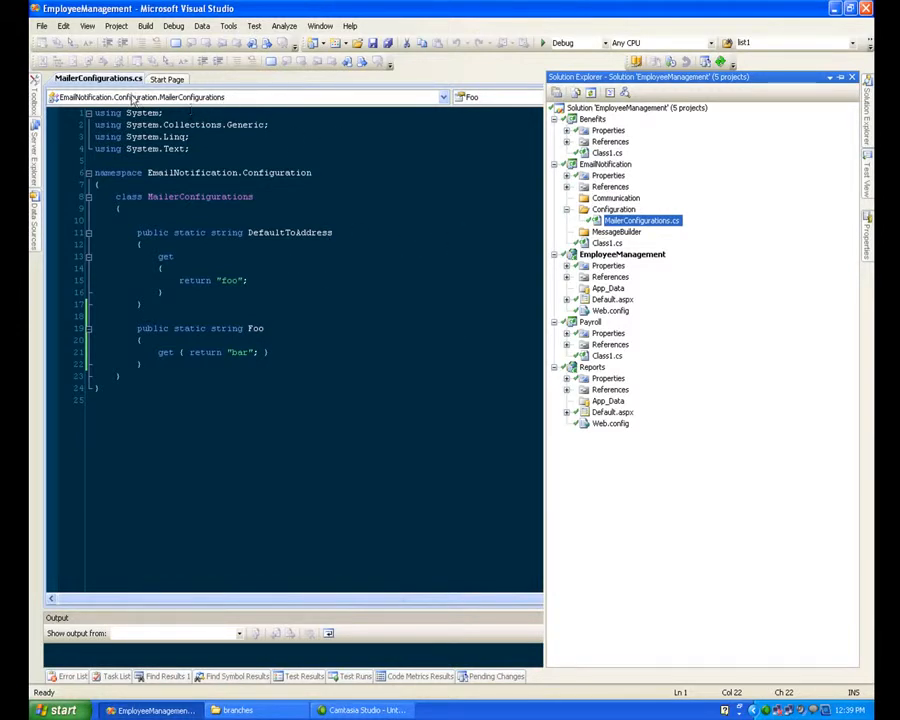
# Step: Start a second instance of Visual Studio alongside the open EmployeeManagement solution
pyautogui.click(63, 711)
pyautogui.click(86, 516)
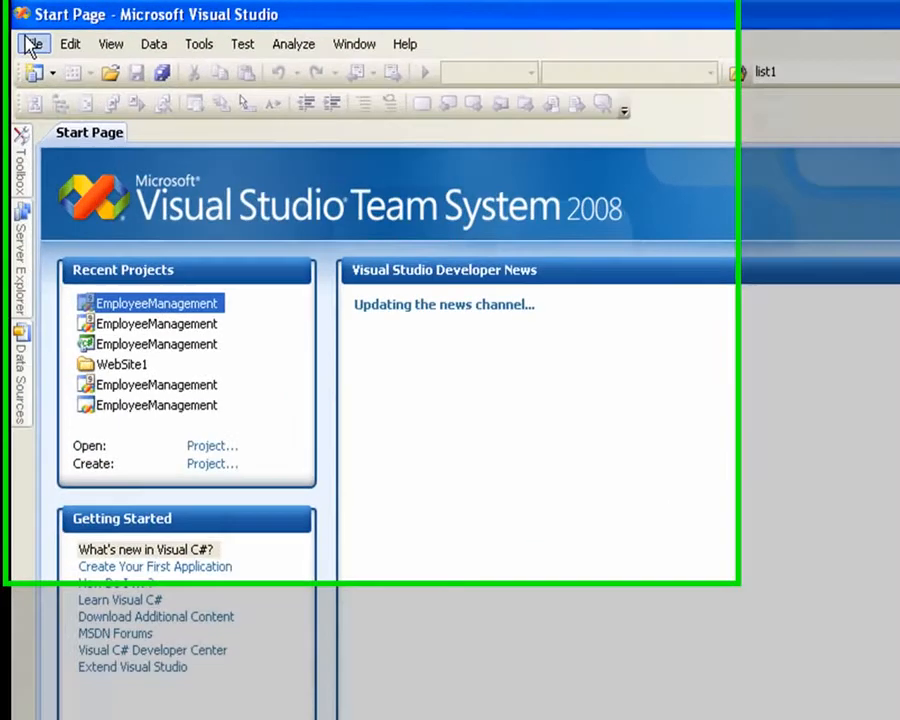
pyautogui.click(41, 25)
pyautogui.moveTo(27, 54)
pyautogui.moveTo(108, 133)
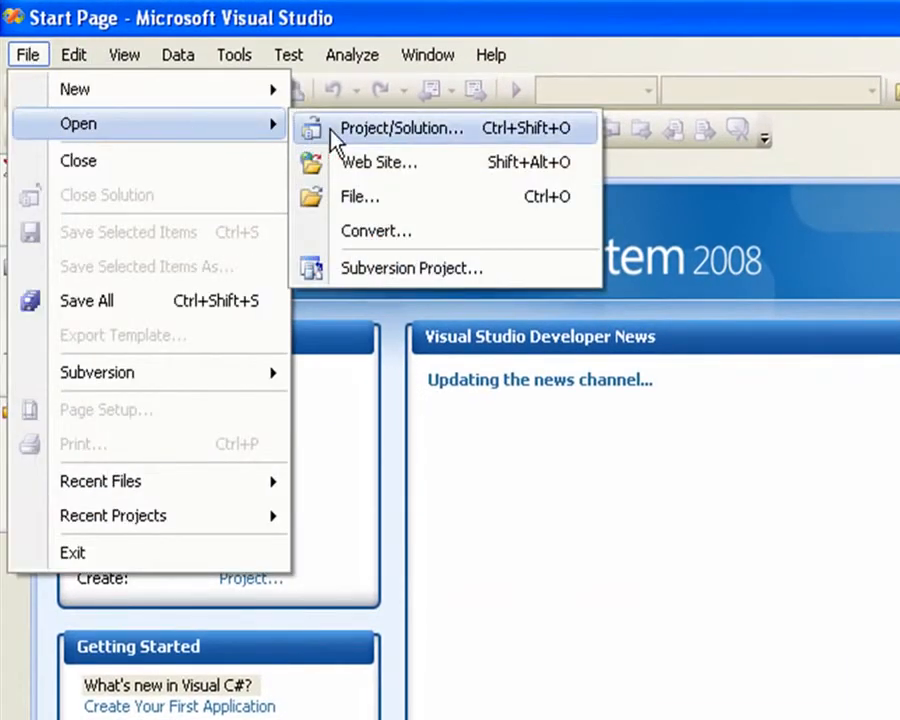
pyautogui.click(331, 131)
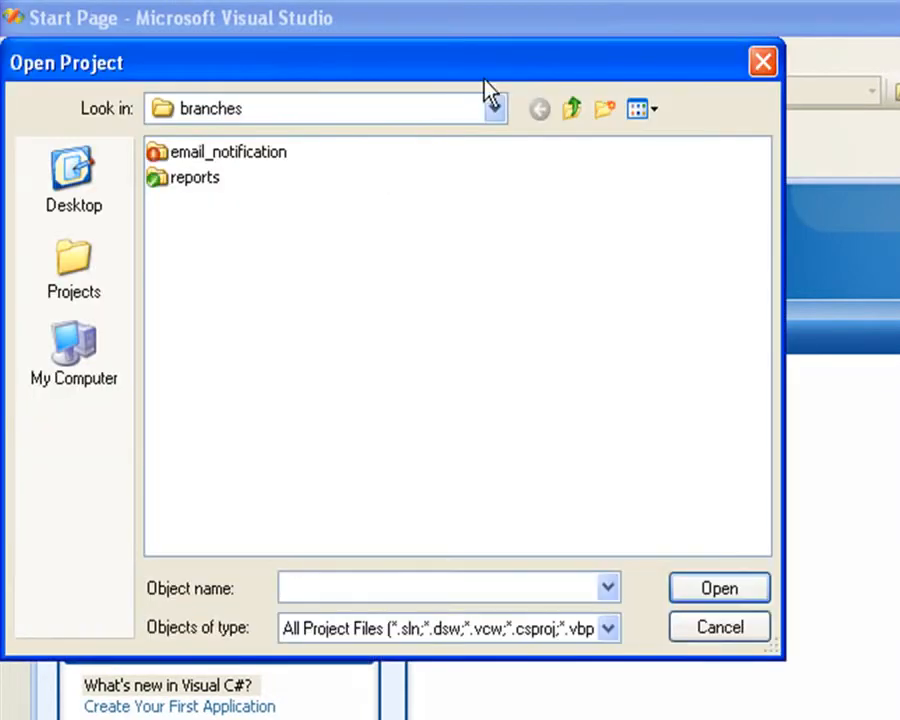
pyautogui.click(702, 627)
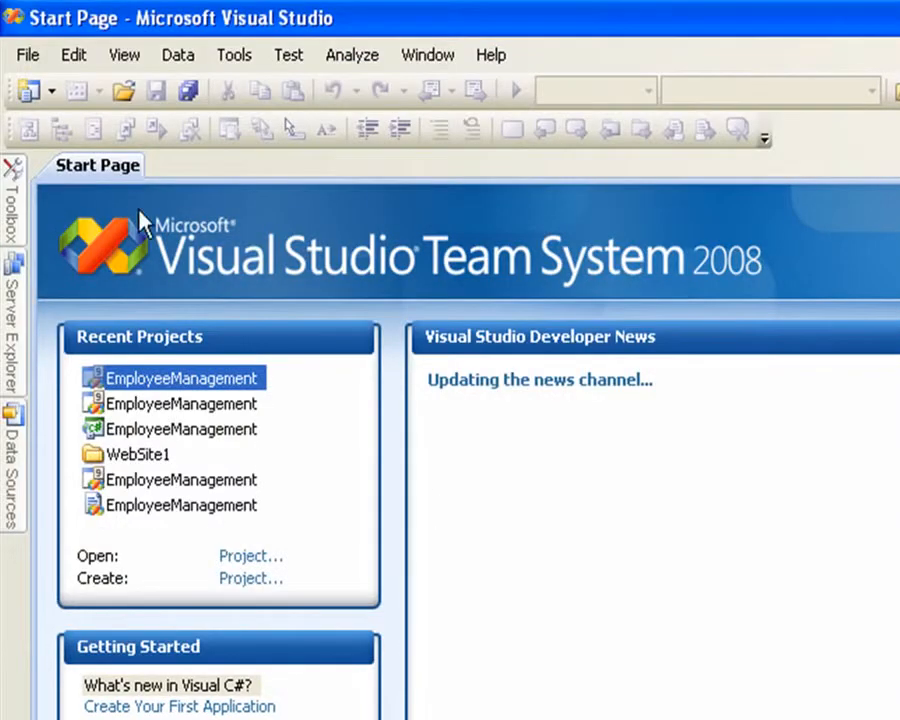
# Step: Choose EmployeeManagement.sln in the employee_management/branches/email_notification repository folder as the Subversion project to open
pyautogui.click(26, 56)
pyautogui.moveTo(185, 140)
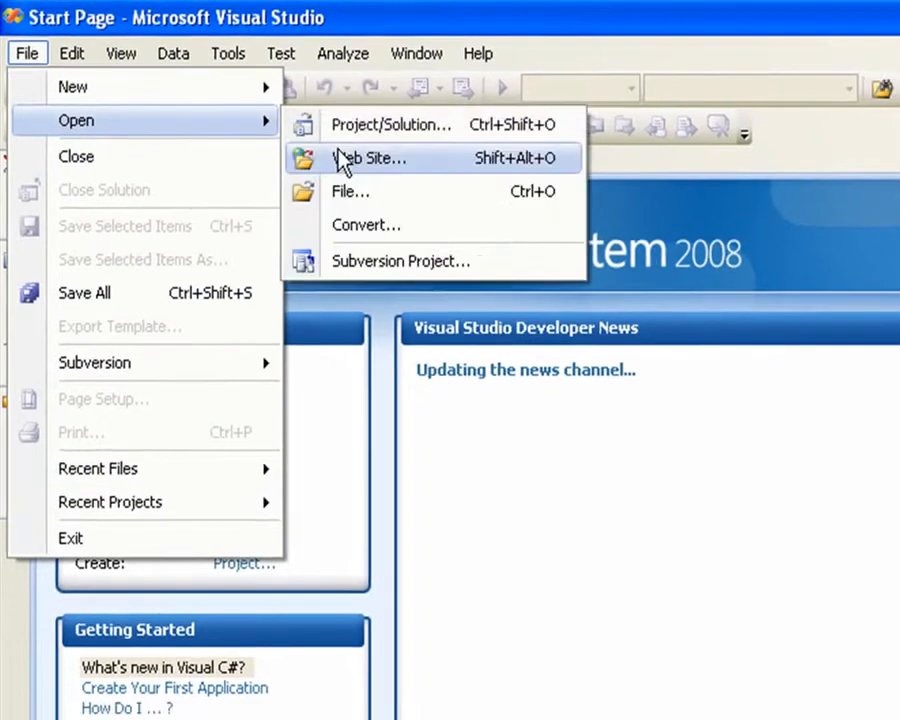
pyautogui.click(370, 260)
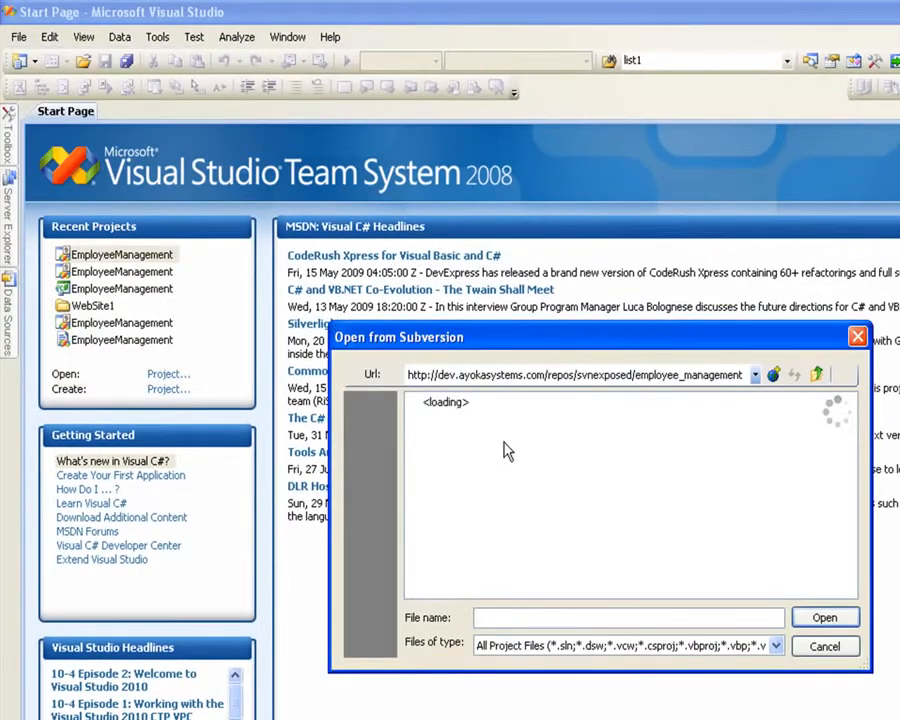
pyautogui.click(522, 488)
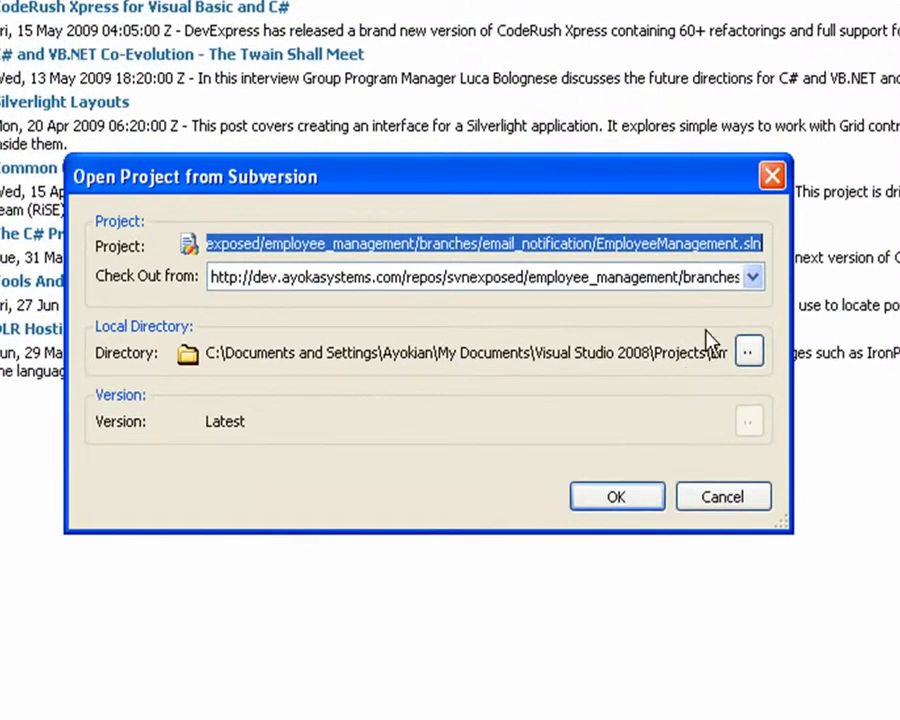
# Step: Check out the latest version from the email_notification branch URL, using the Desktop as the local directory
pyautogui.click(708, 243)
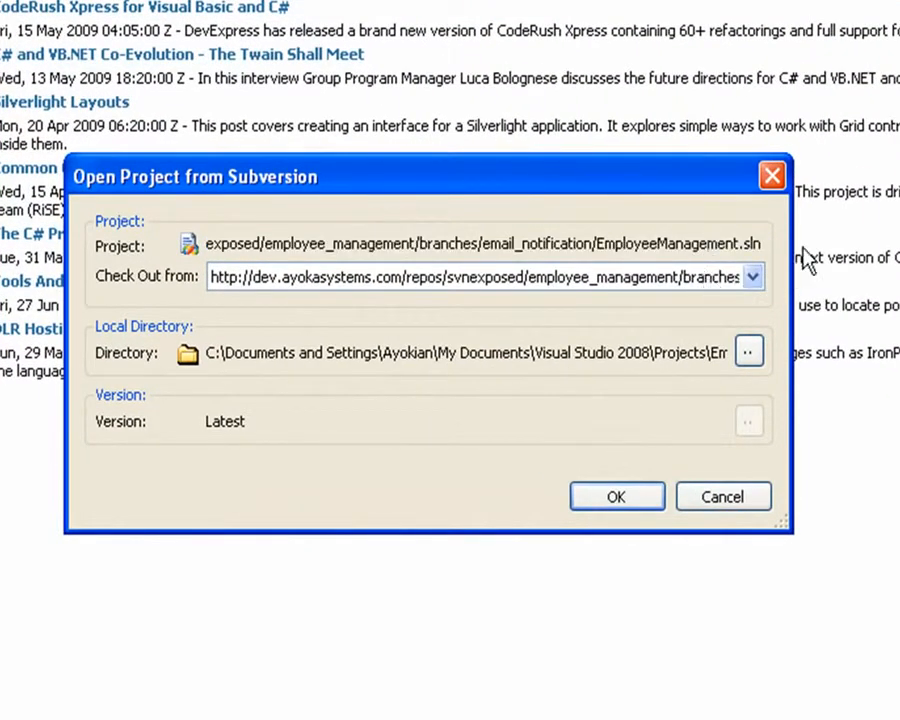
pyautogui.click(660, 290)
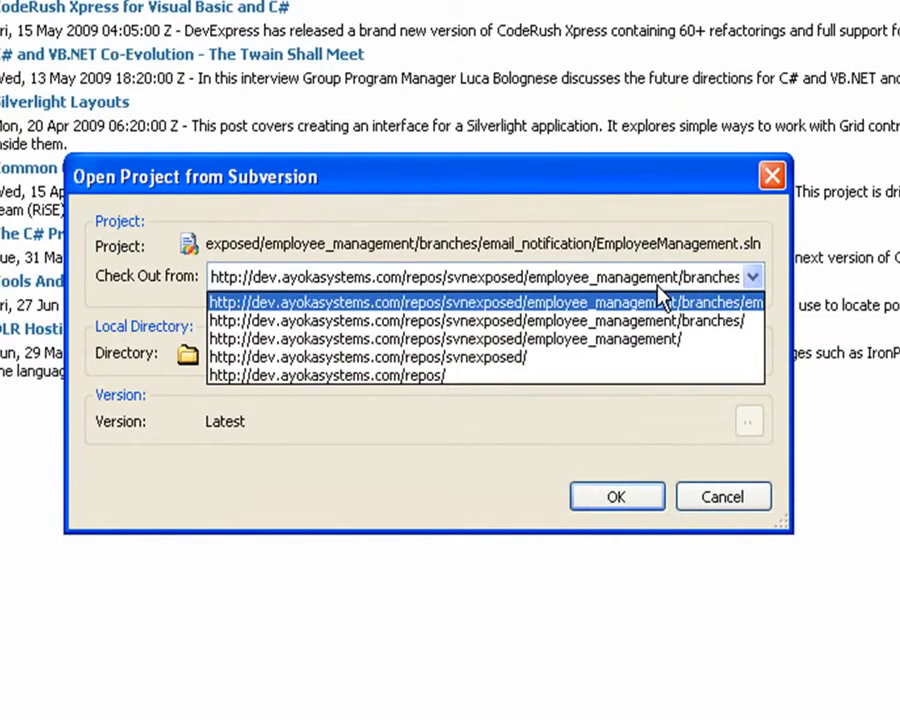
pyautogui.click(664, 300)
pyautogui.click(750, 352)
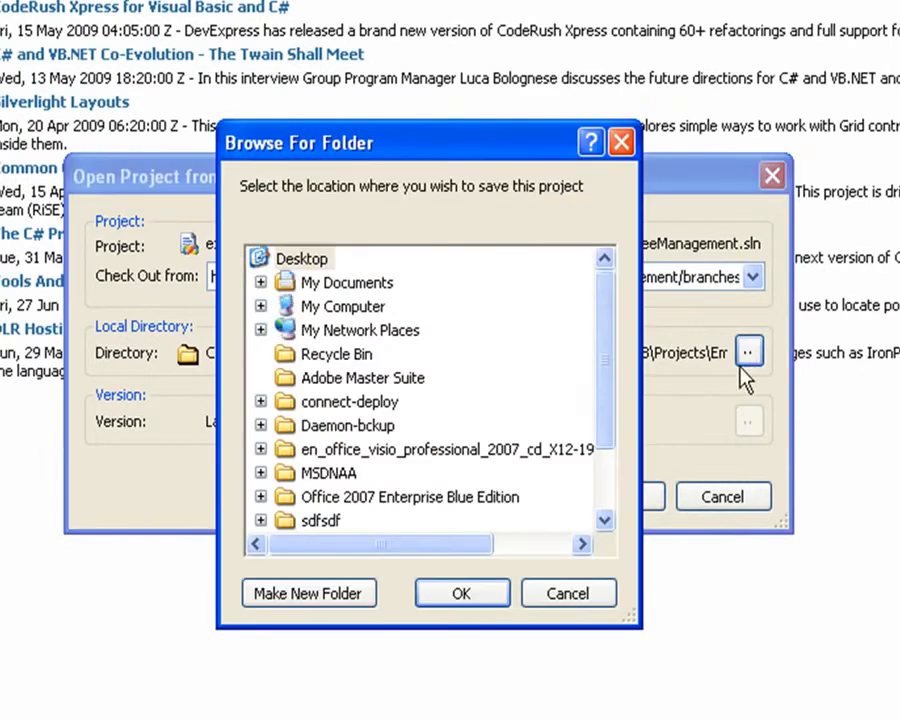
pyautogui.click(463, 595)
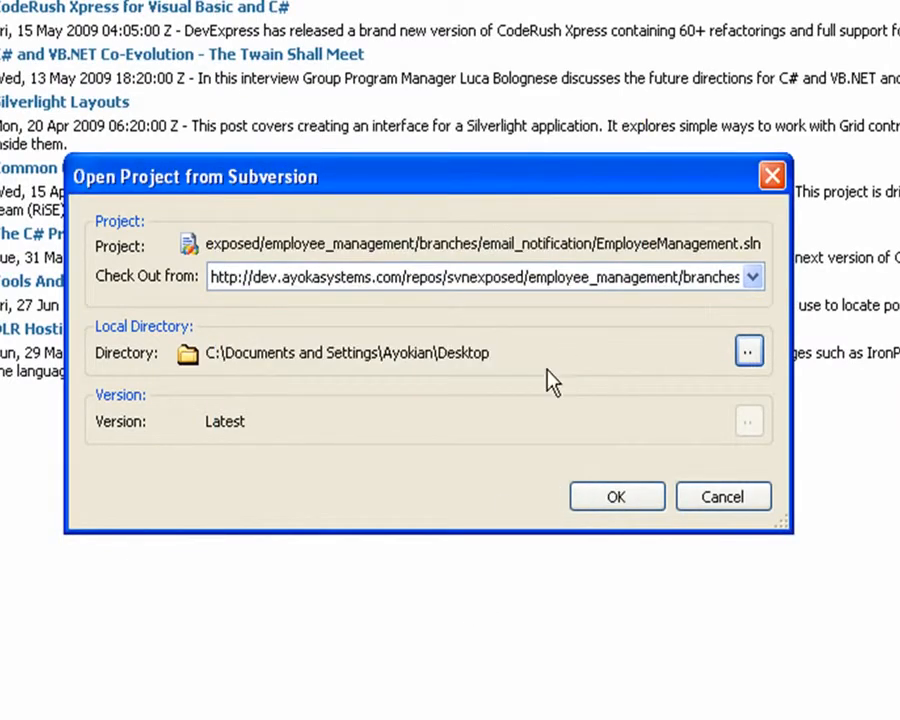
pyautogui.click(614, 498)
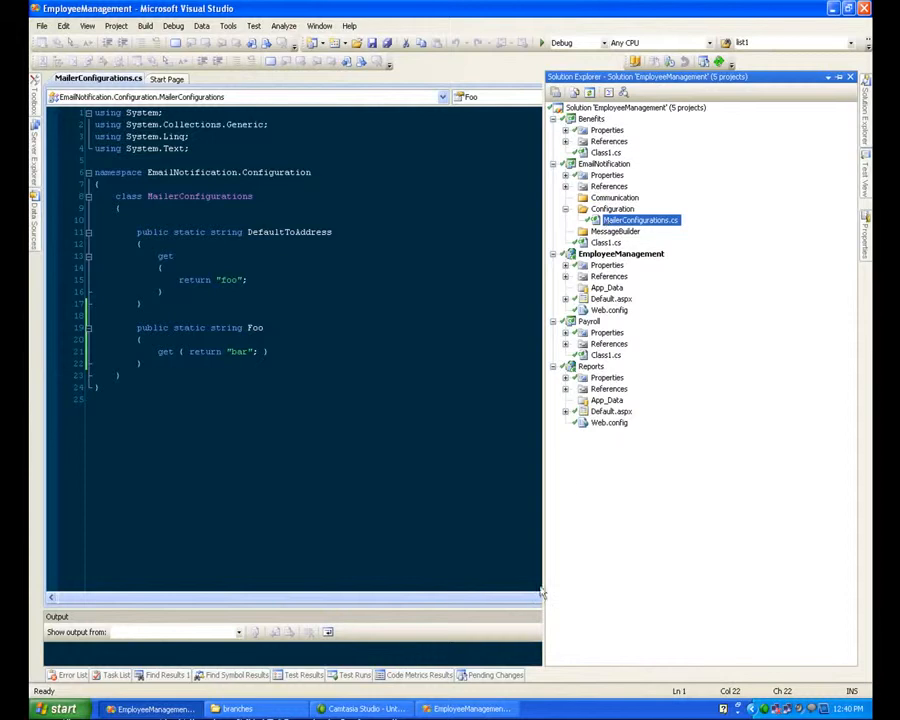
# Step: Switch to the second Visual Studio instance and open MailerConfigurations.cs from EmailNotification's Configuration folder
pyautogui.click(467, 713)
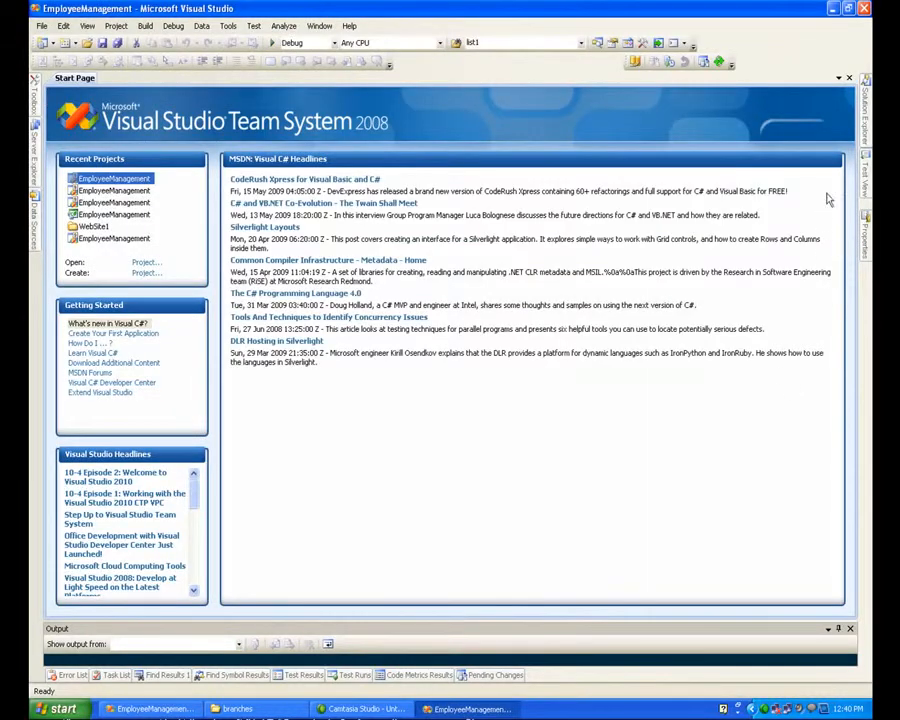
pyautogui.click(866, 126)
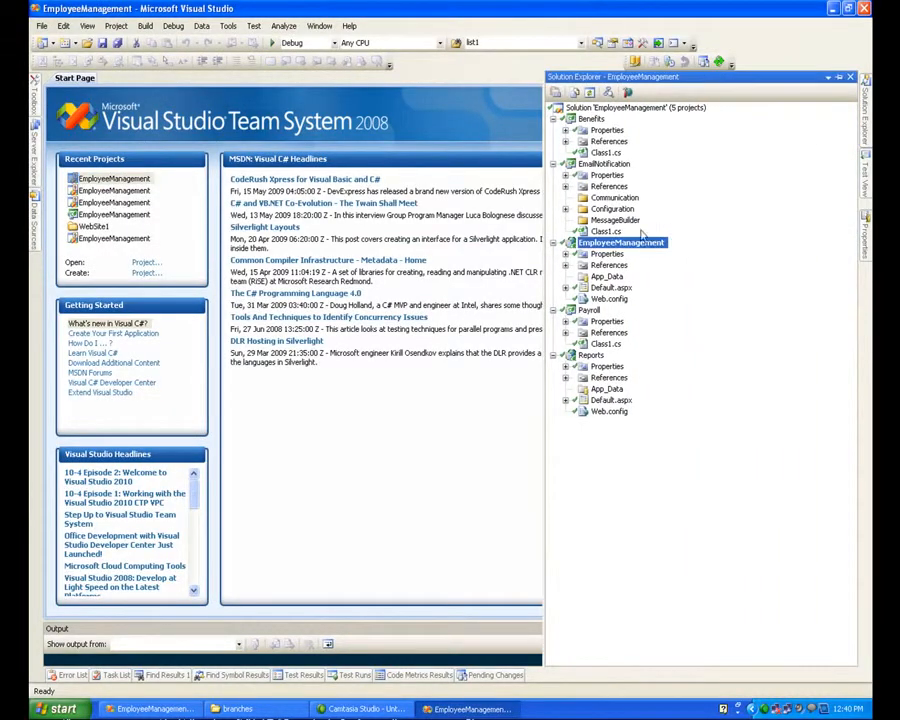
pyautogui.click(566, 209)
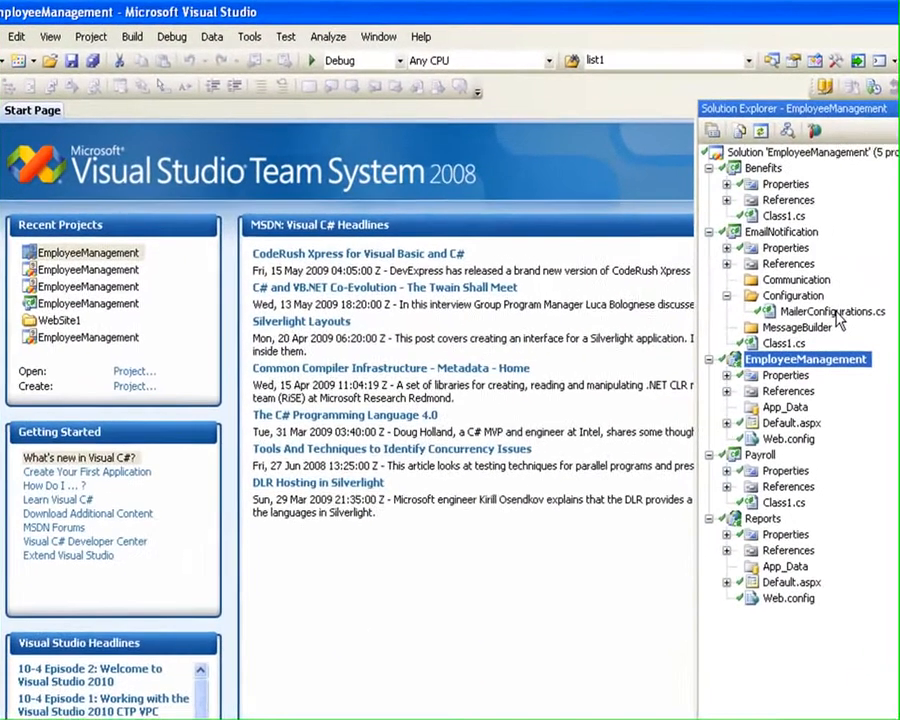
pyautogui.doubleClick(640, 221)
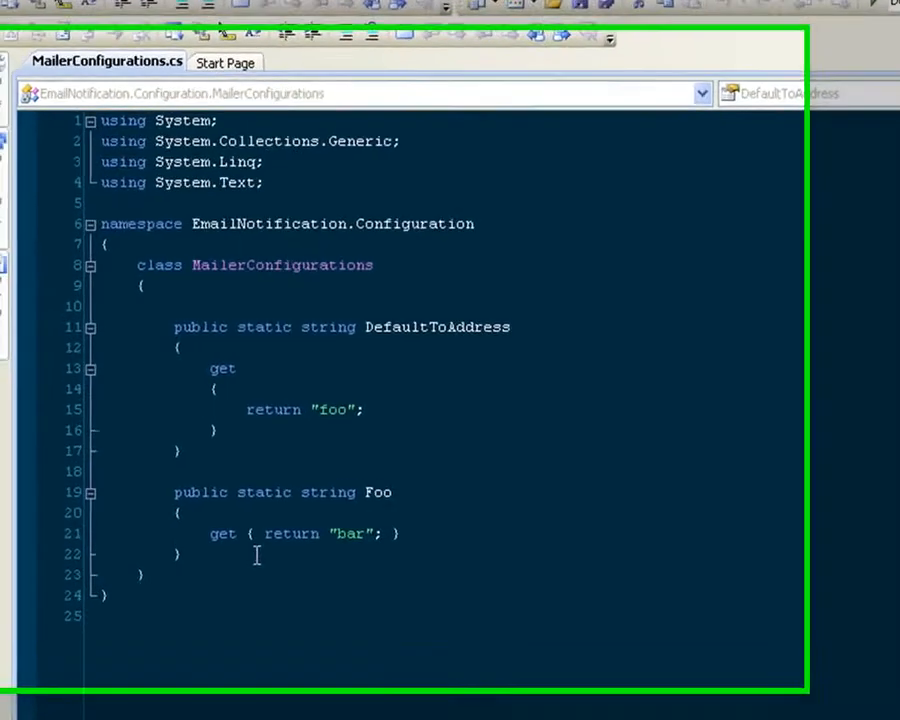
# Step: Write the declaration of a public static string property named Bar below the Foo property
pyautogui.click(188, 518)
pyautogui.press('Return')
pyautogui.press('Return')
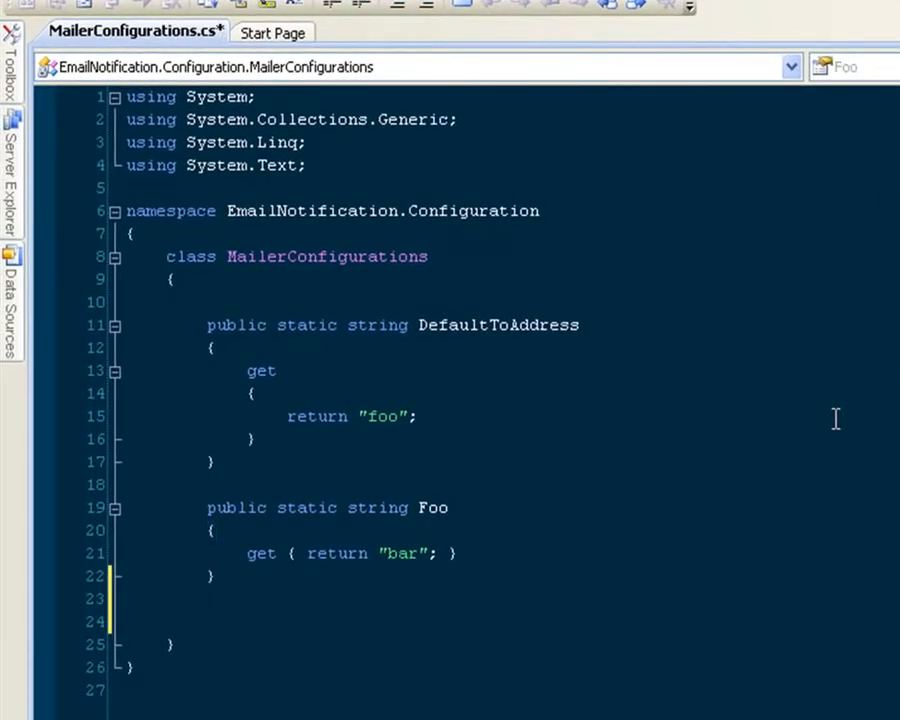
pyautogui.write('bp')
pyautogui.press('BackSpace')
pyautogui.press('BackSpace')
pyautogui.press('Escape')
pyautogui.write('public static ')
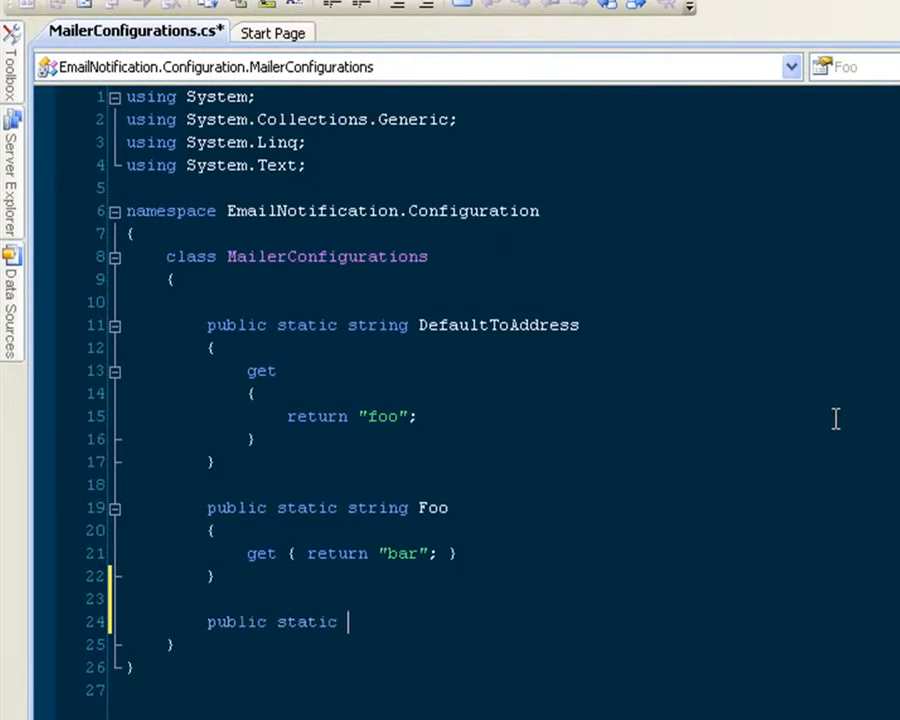
pyautogui.write('string Bar')
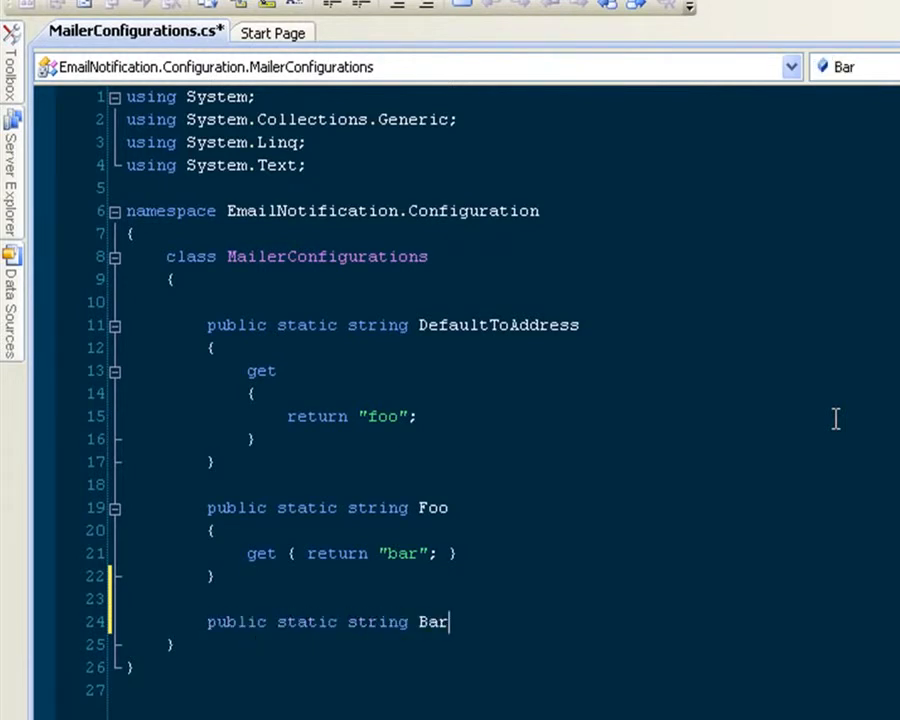
# Step: Complete the Bar property with a getter that returns "foo", and save MailerConfigurations.cs
pyautogui.press('Return')
pyautogui.write('{')
pyautogui.press('Return')
pyautogui.write('get { return "foo"')
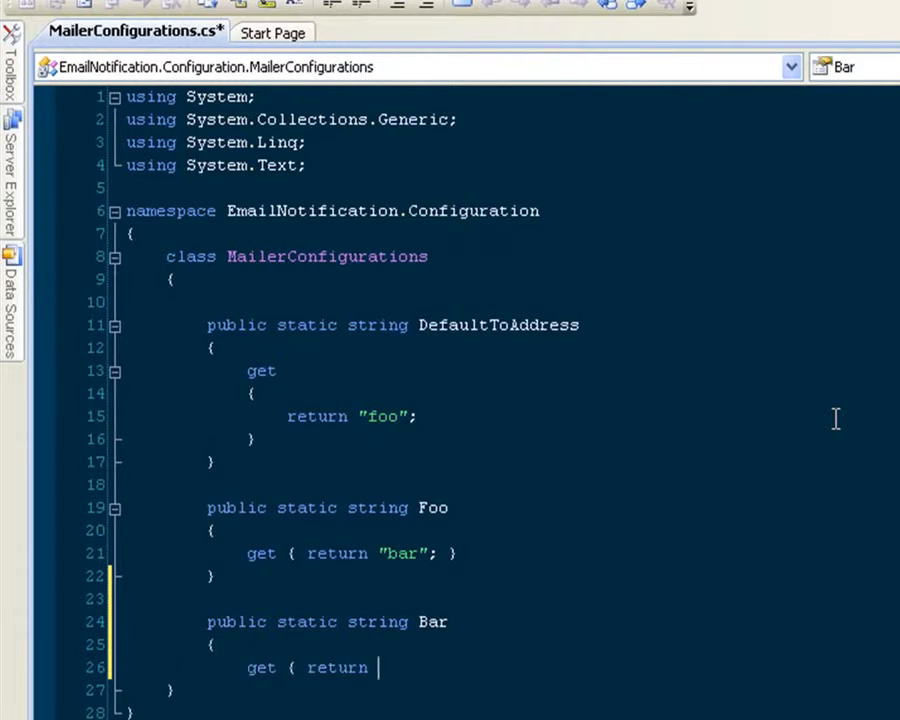
pyautogui.write('; }')
pyautogui.press('Return')
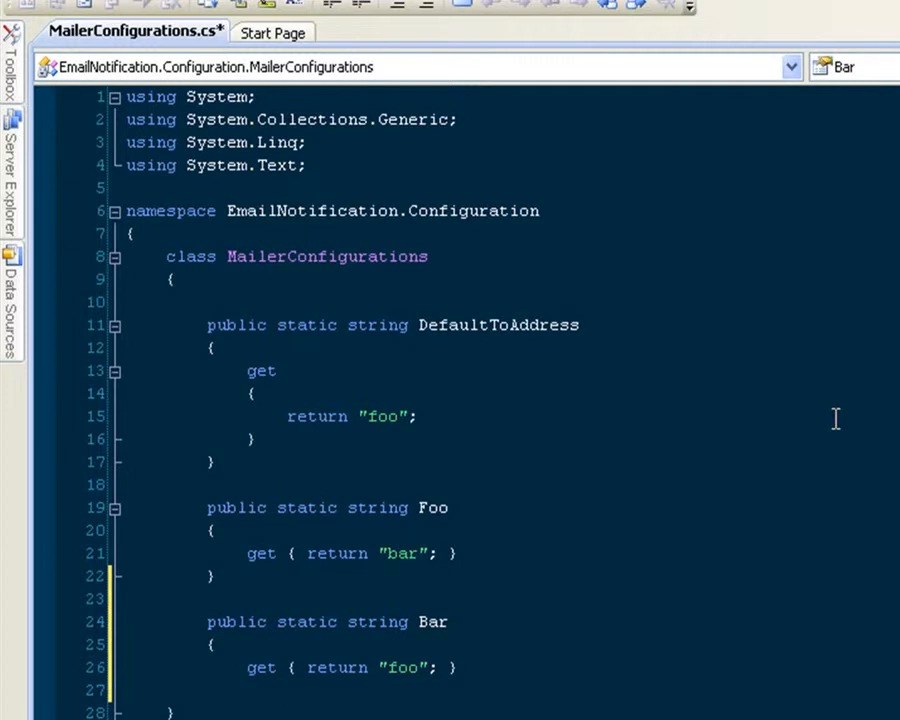
pyautogui.write('}')
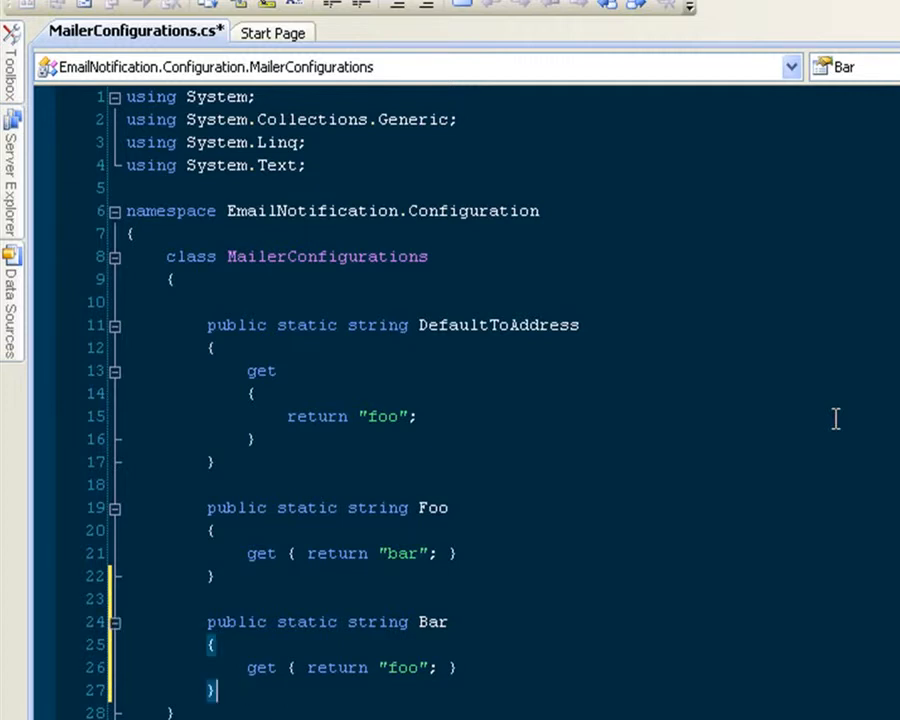
pyautogui.hotkey('ctrl', 's')
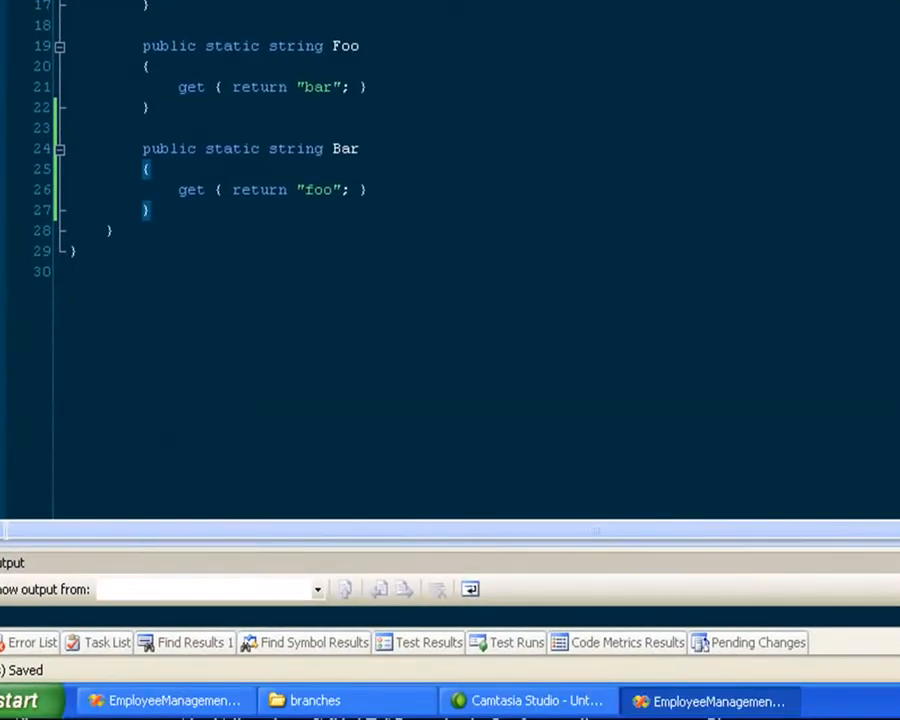
# Step: Switch to the first Visual Studio instance and declare a public static string property named Wow below the Foo property
pyautogui.click(160, 700)
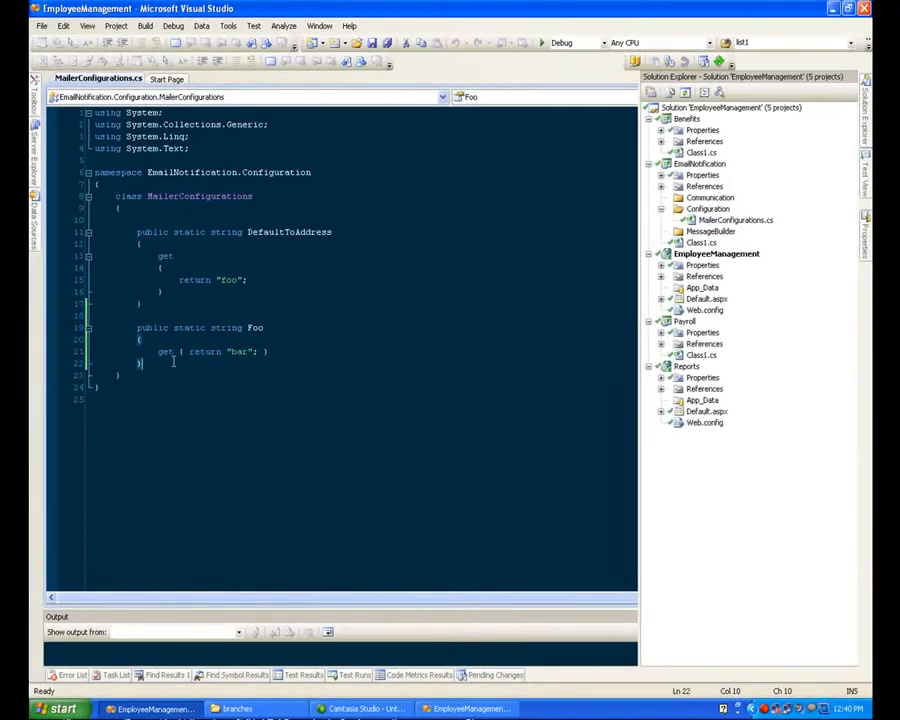
pyautogui.press('Return')
pyautogui.press('Return')
pyautogui.write('publi')
pyautogui.write('c static strri')
pyautogui.write('ng')
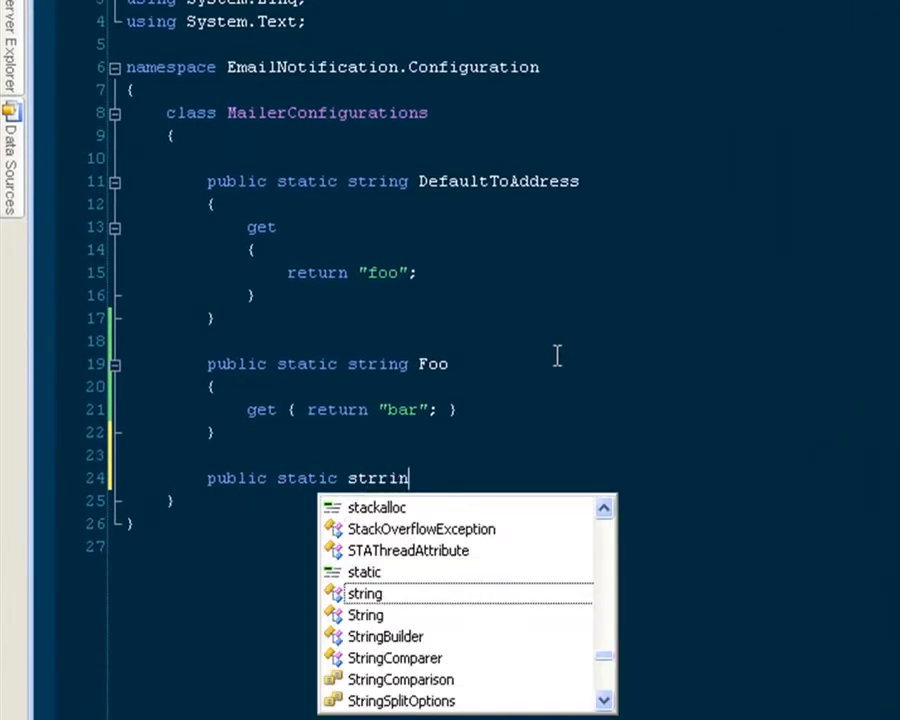
pyautogui.press('BackSpace')
pyautogui.press('BackSpace')
pyautogui.press('BackSpace')
pyautogui.press('BackSpace')
pyautogui.press('BackSpace')
pyautogui.write('ing Wow')
# Step: Give the Wow property a one-line getter that returns "really?", and save MailerConfigurations.cs
pyautogui.press('Return')
pyautogui.write('{')
pyautogui.press('Return')
pyautogui.write('get {')
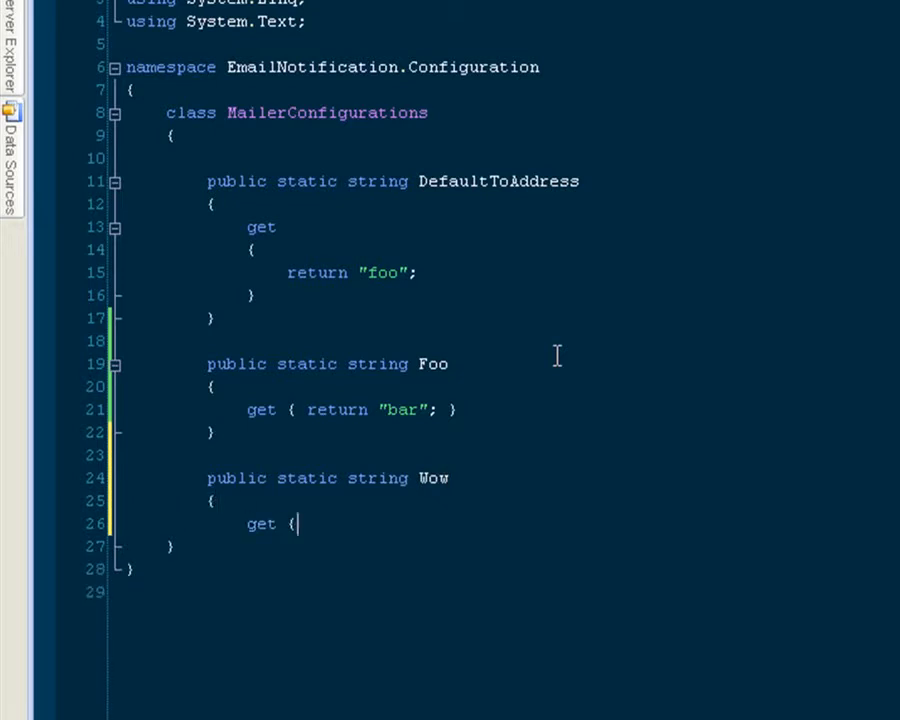
pyautogui.write(' return "really?";')
pyautogui.press('Return')
pyautogui.write('}')
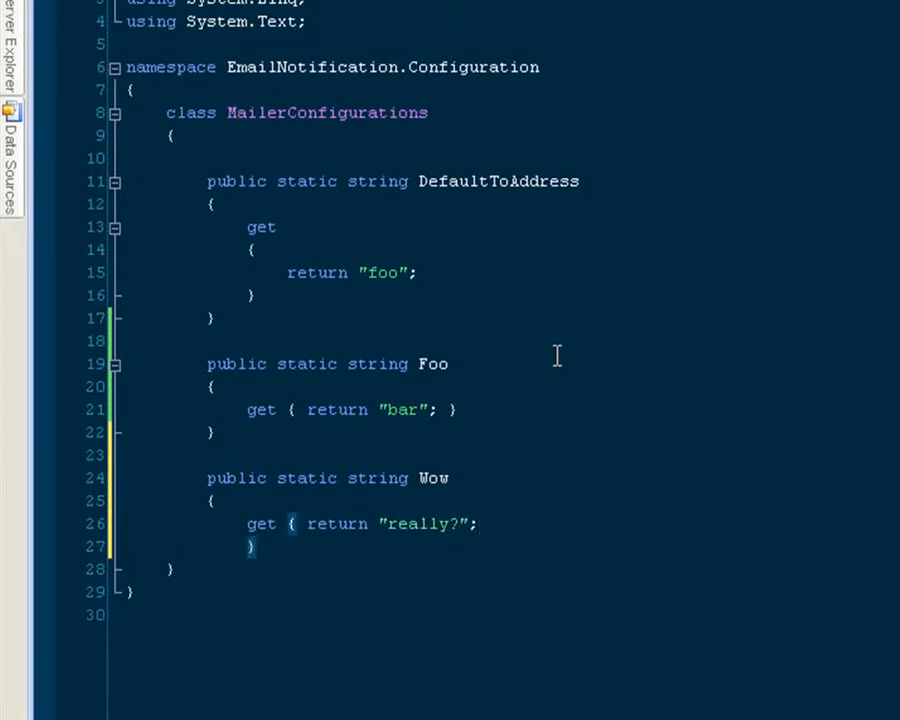
pyautogui.press('Left')
pyautogui.hotkey('shift', 'Home')
pyautogui.press('BackSpace')
pyautogui.press('BackSpace')
pyautogui.press('End')
pyautogui.press('Return')
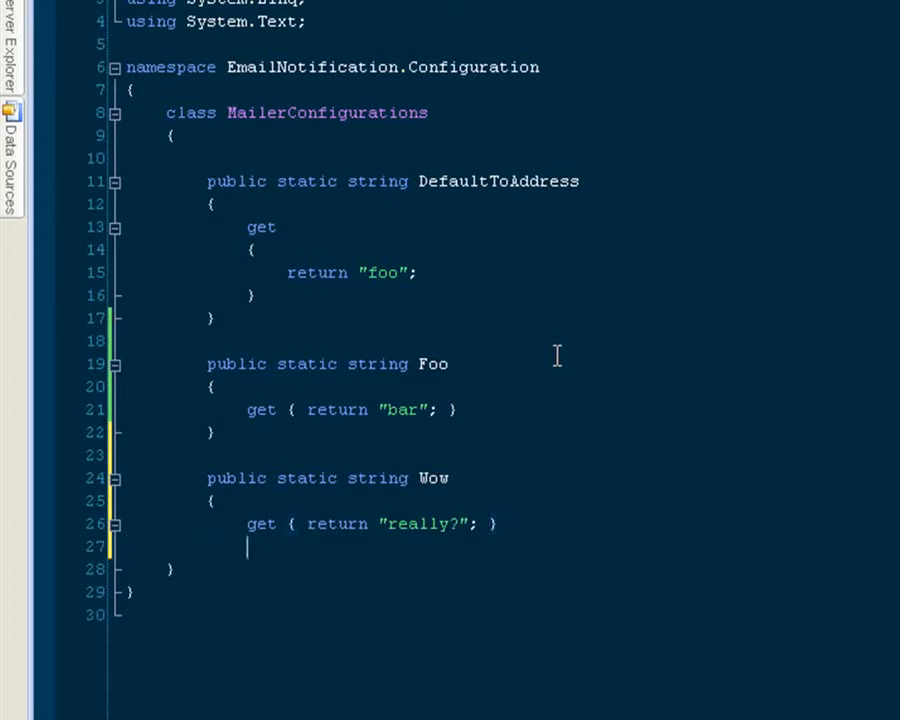
pyautogui.write('}')
pyautogui.hotkey('ctrl', 's')
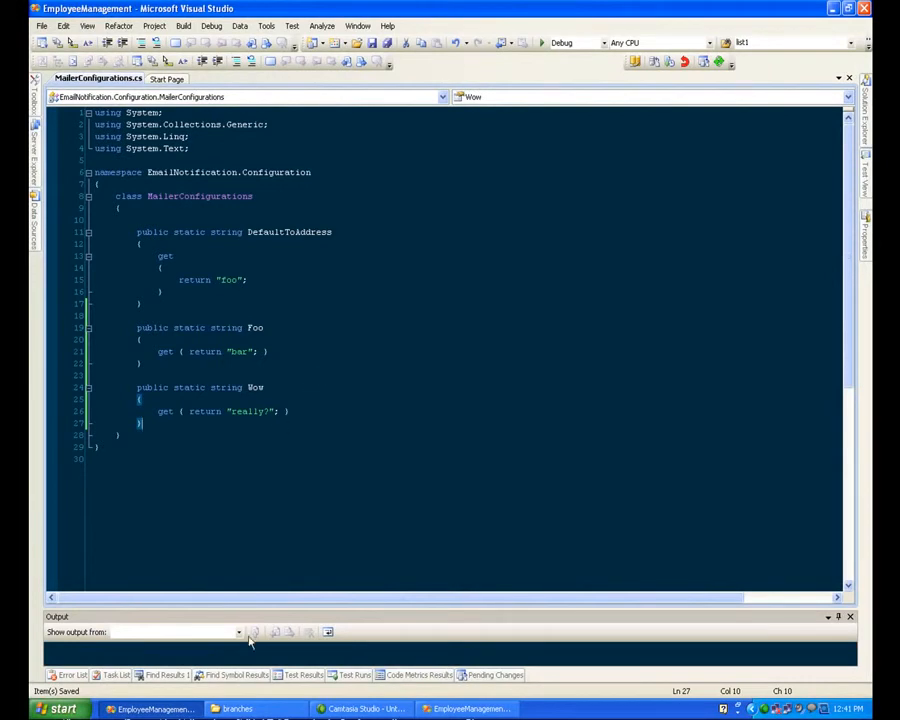
# Step: Switch to the second Visual Studio instance and commit MailerConfigurations.cs with a log message introducing the second developer by first name
pyautogui.click(470, 708)
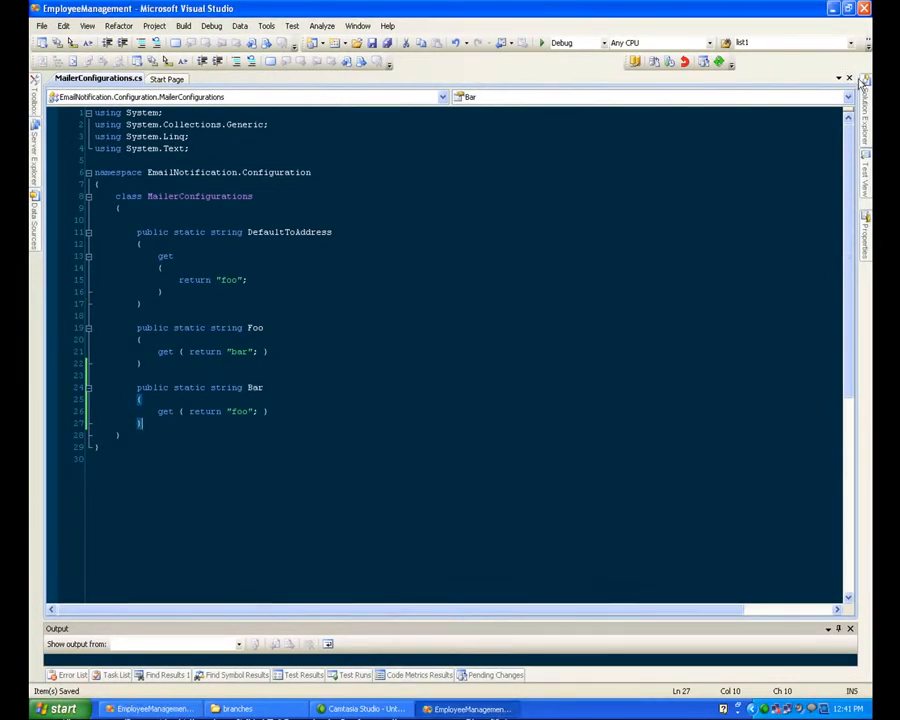
pyautogui.moveTo(862, 95)
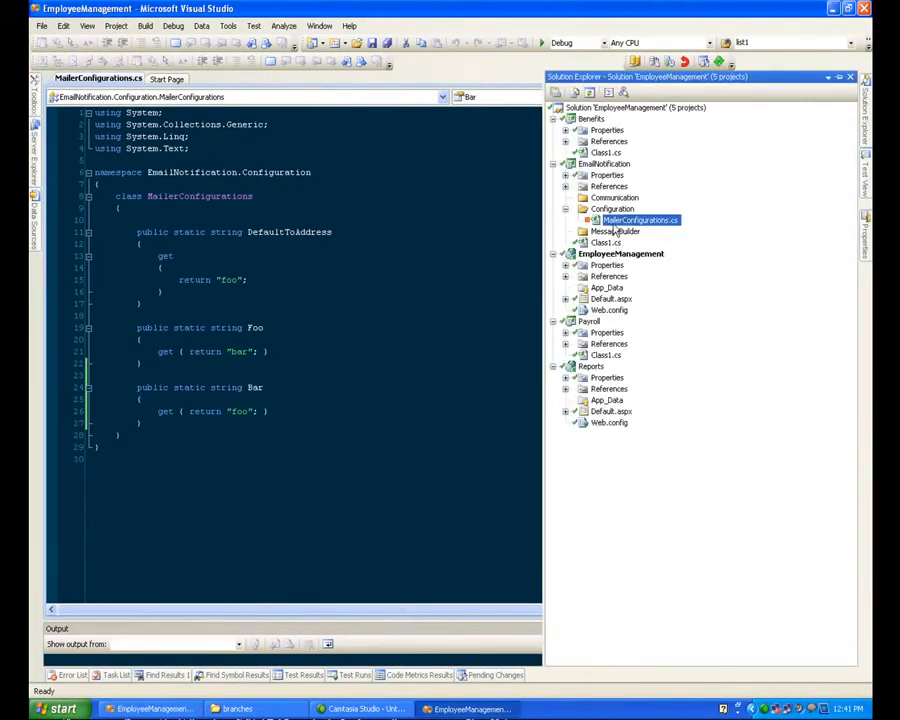
pyautogui.rightClick(614, 228)
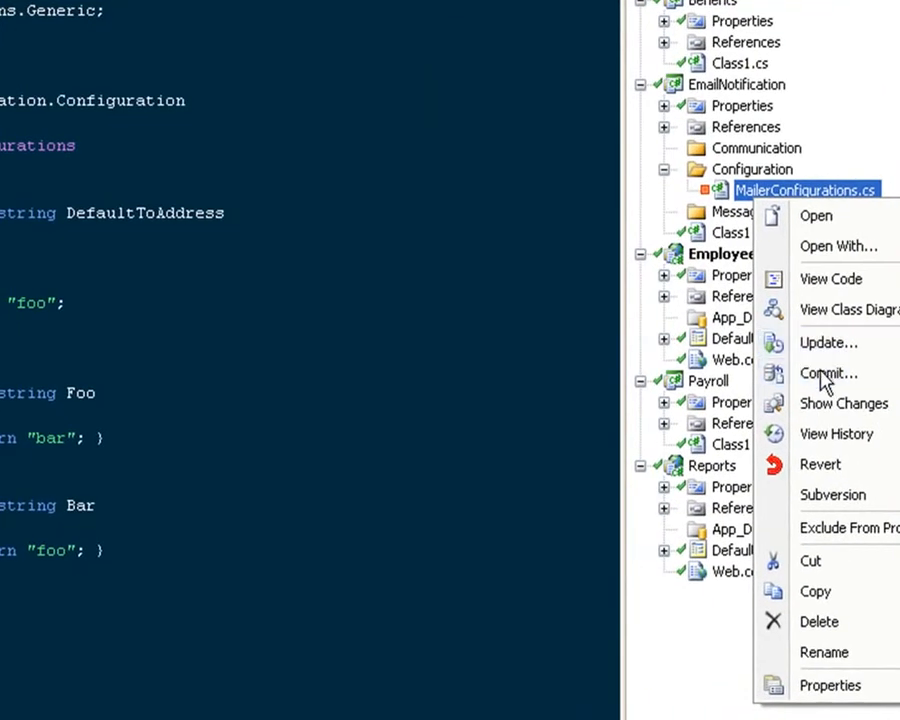
pyautogui.click(652, 317)
pyautogui.write("hi i'm sally")
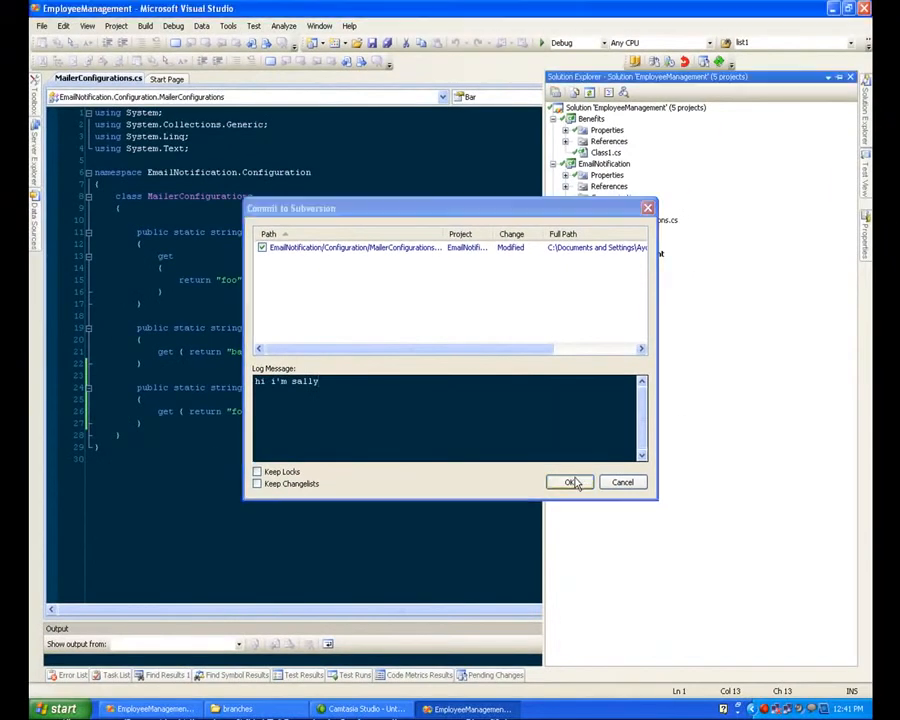
pyautogui.click(644, 629)
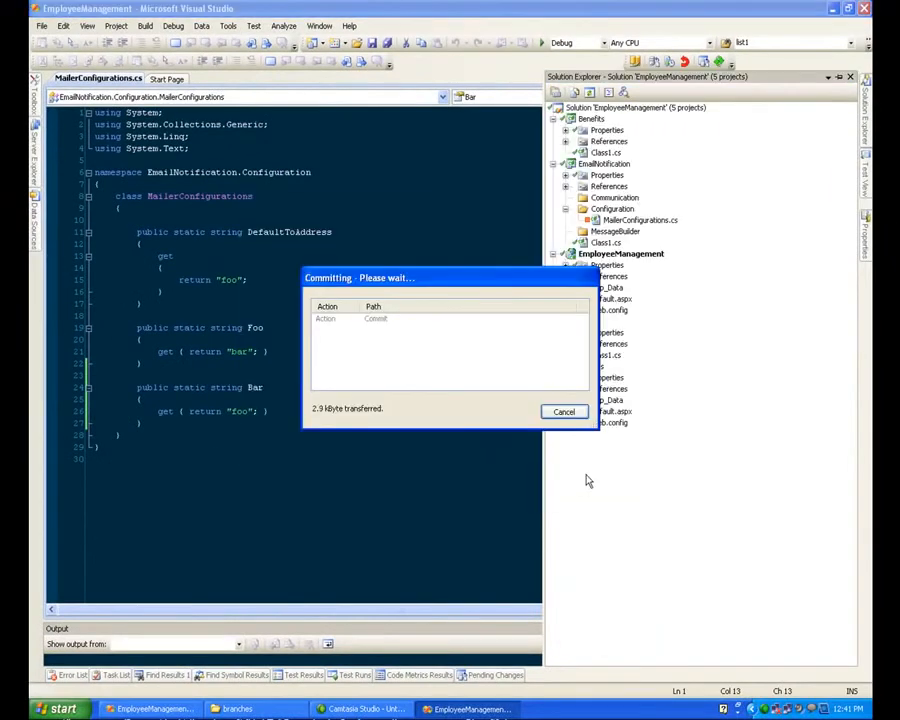
# Step: Return to the first Visual Studio instance and try to commit MailerConfigurations.cs with a log message introducing the first developer by first name
pyautogui.click(121, 709)
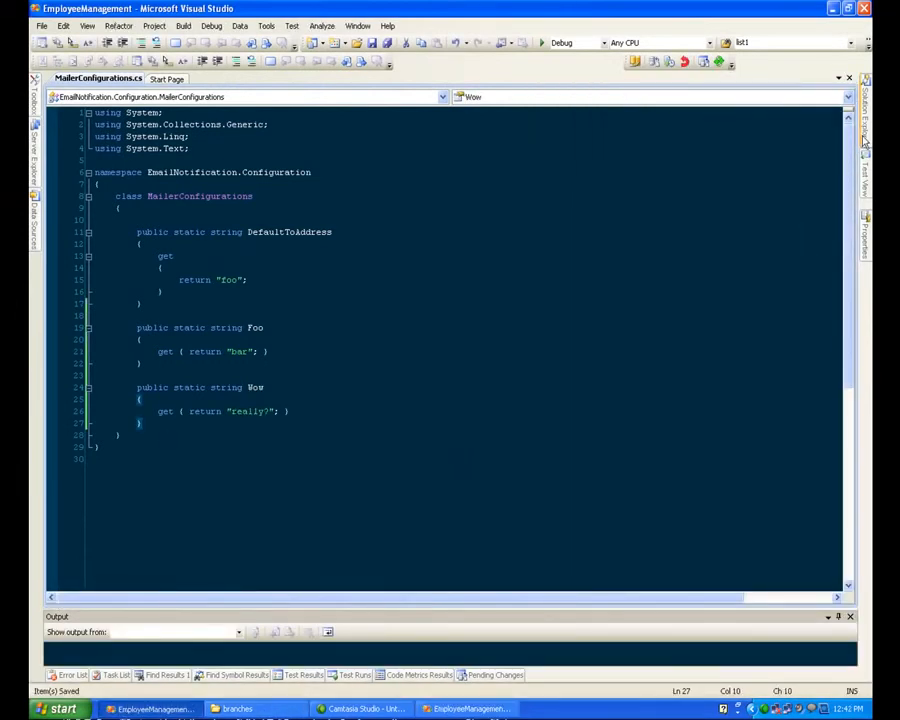
pyautogui.moveTo(862, 145)
pyautogui.rightClick(634, 222)
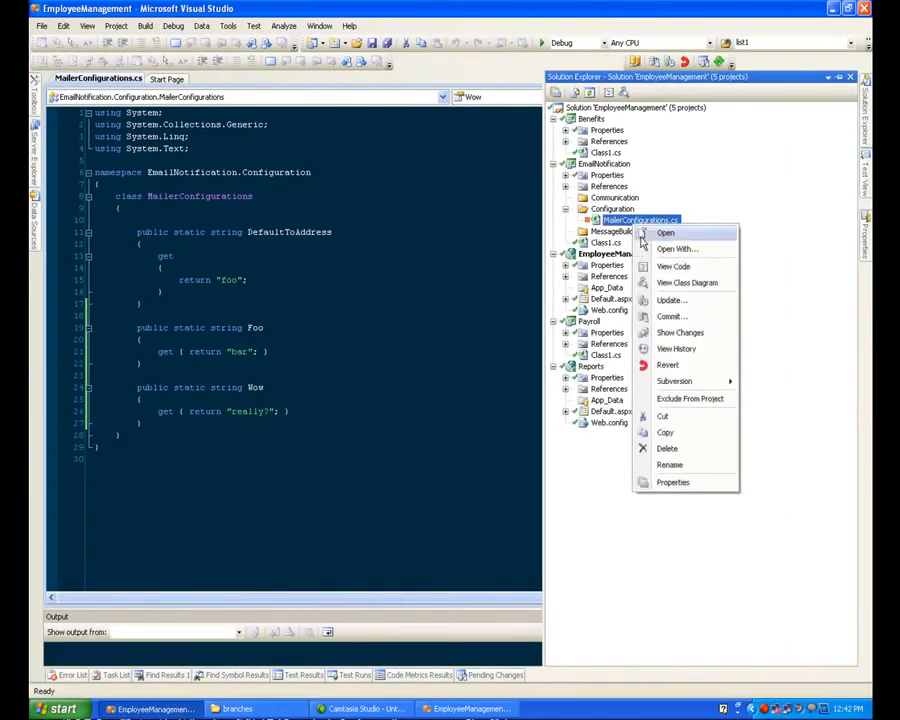
pyautogui.click(664, 318)
pyautogui.write('hi I')
pyautogui.write("'m larr")
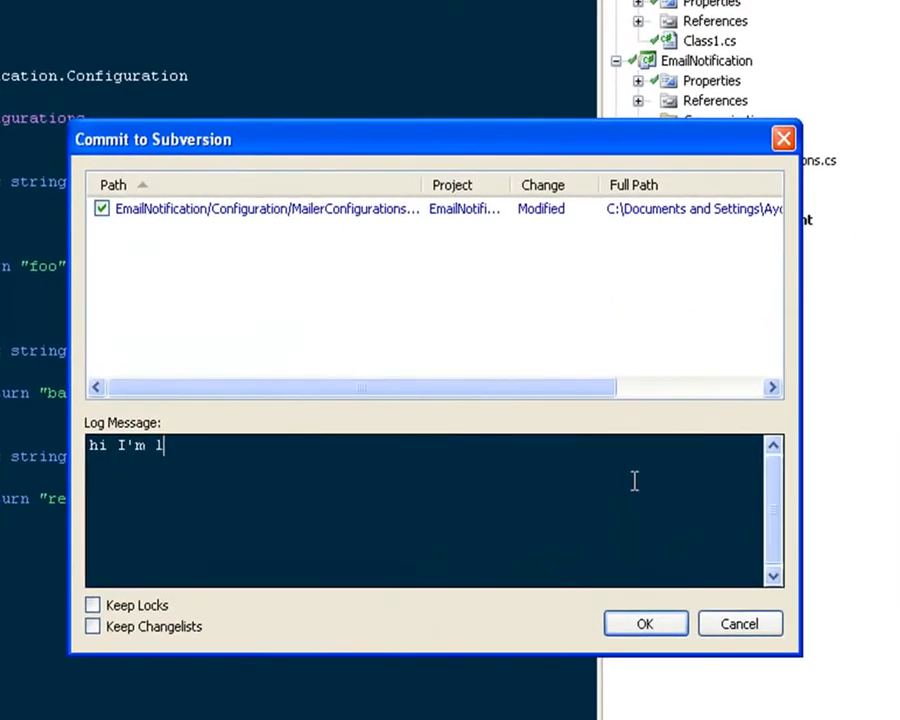
pyautogui.press('BackSpace')
pyautogui.press('BackSpace')
pyautogui.press('BackSpace')
pyautogui.press('BackSpace')
pyautogui.write('harrty')
pyautogui.click(644, 623)
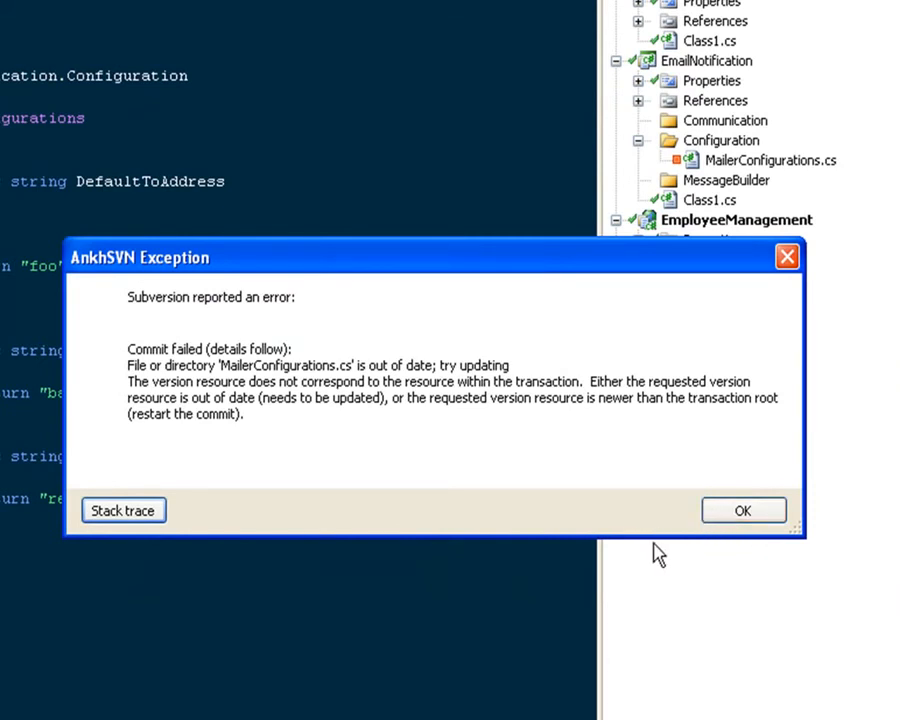
pyautogui.click(745, 528)
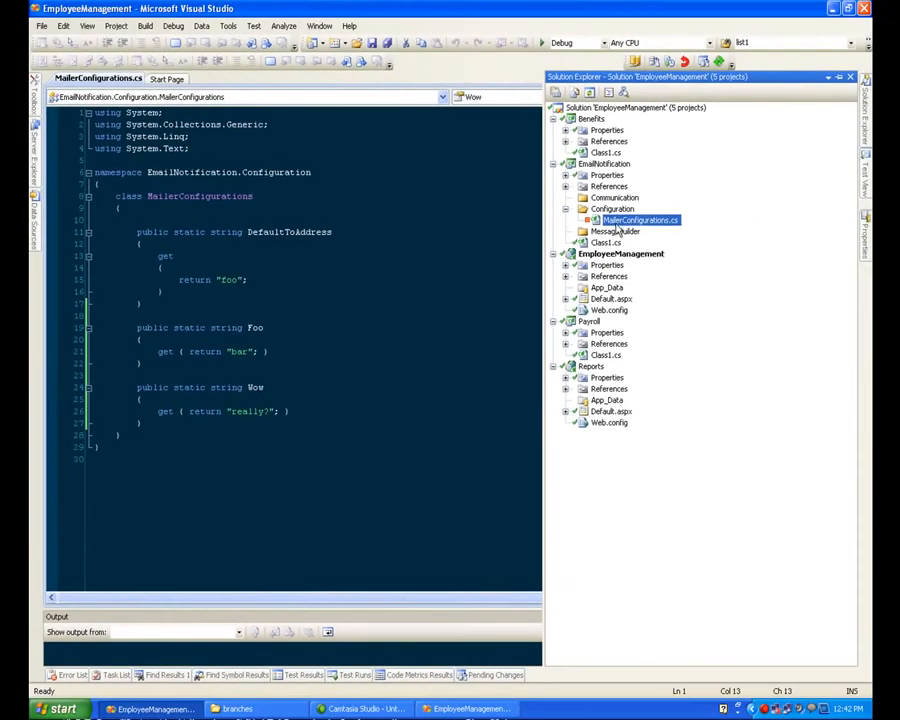
pyautogui.rightClick(740, 162)
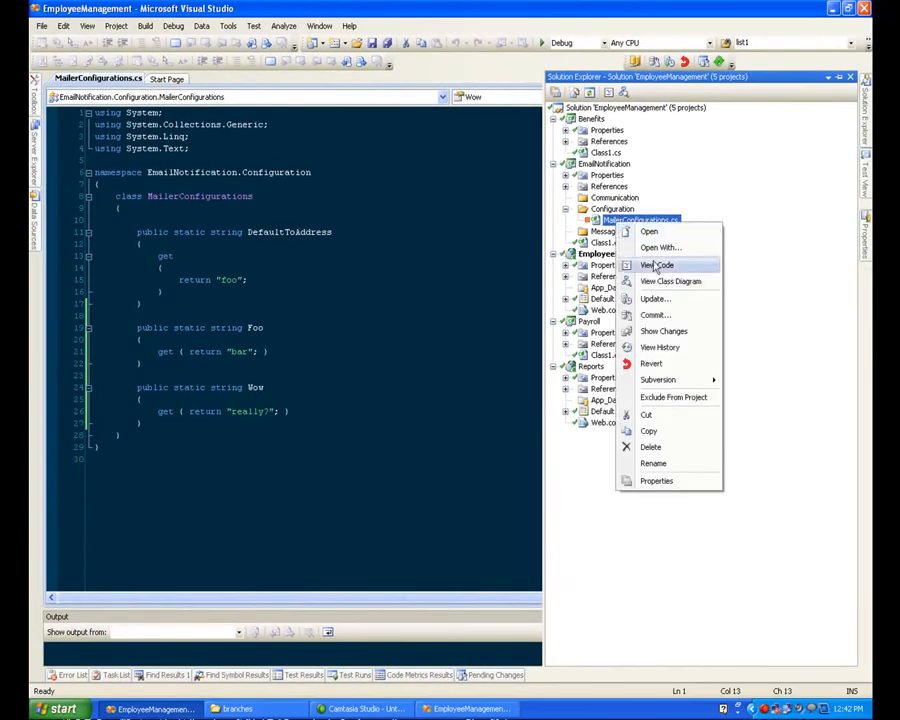
pyautogui.moveTo(670, 382)
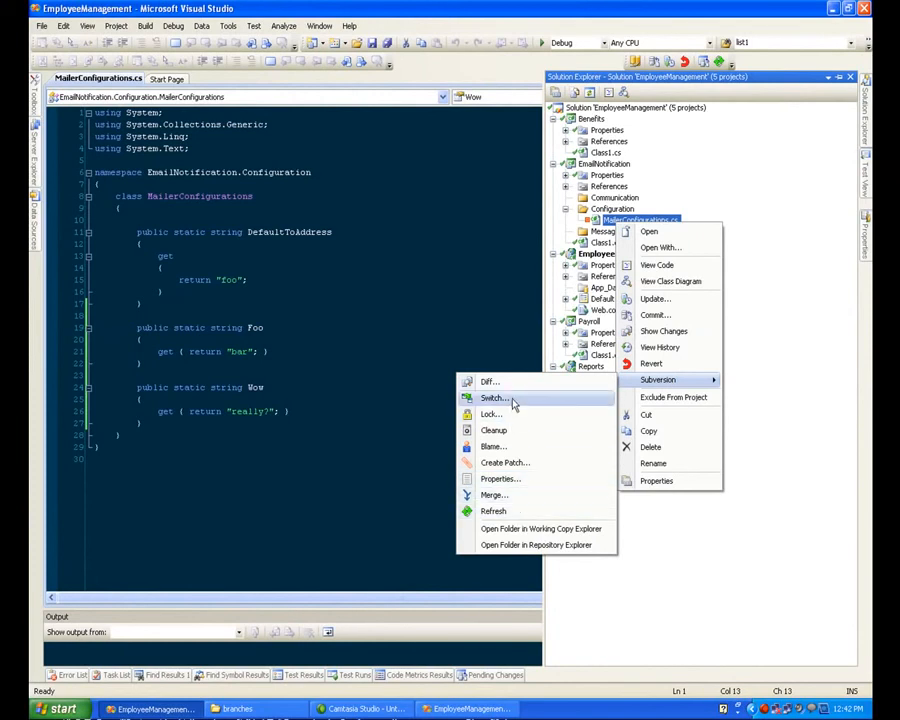
pyautogui.click(245, 707)
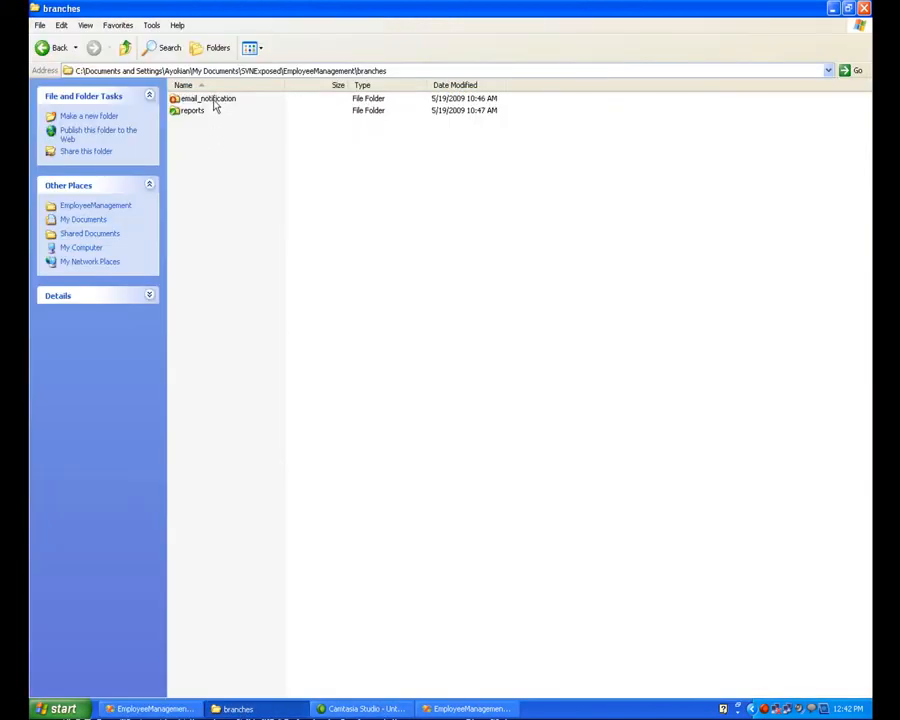
pyautogui.click(125, 50)
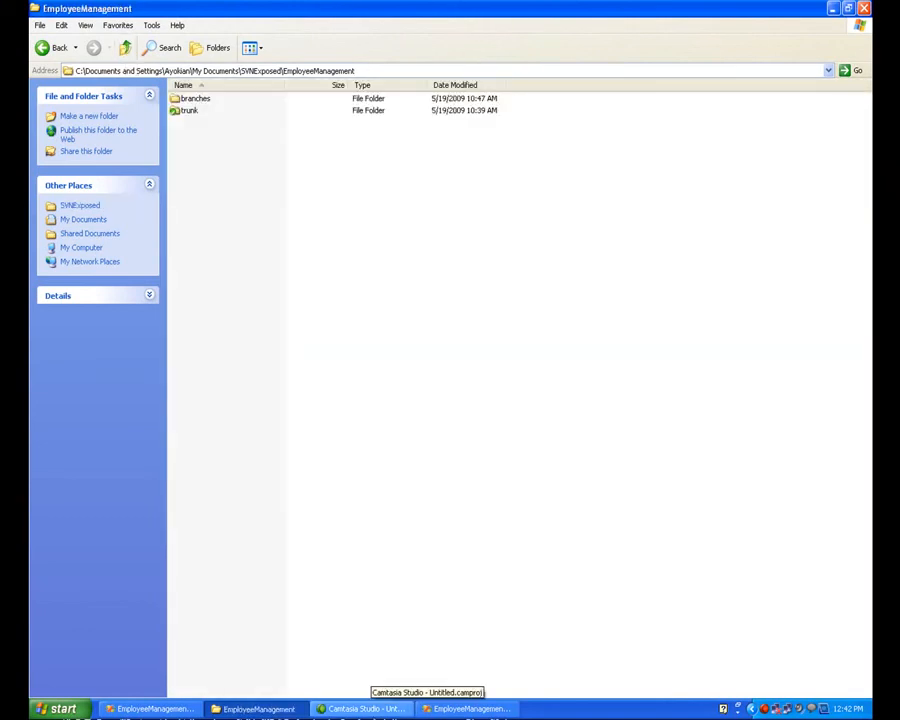
pyautogui.click(140, 709)
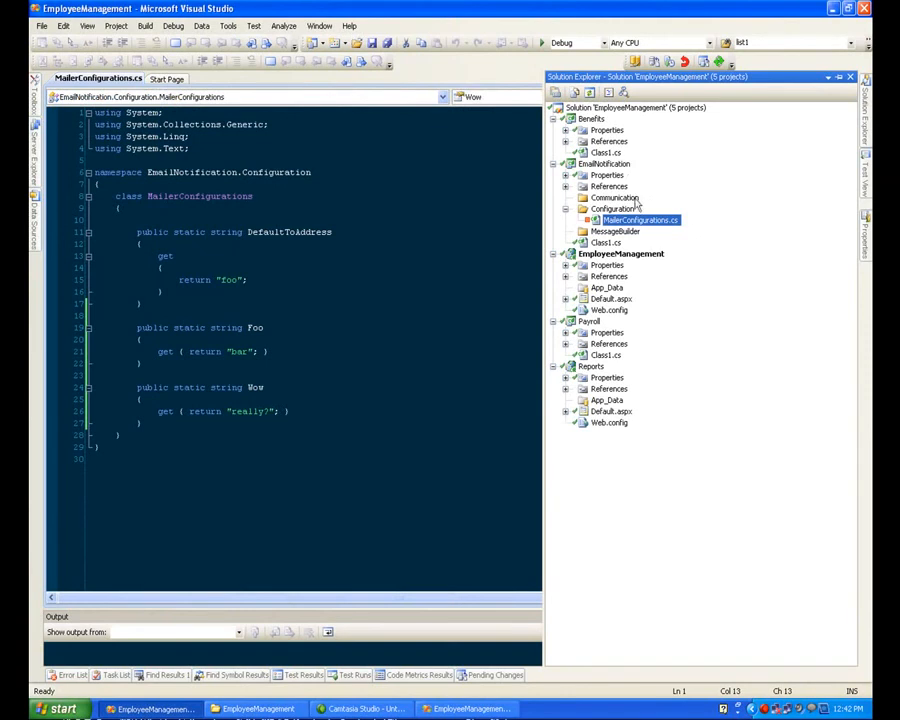